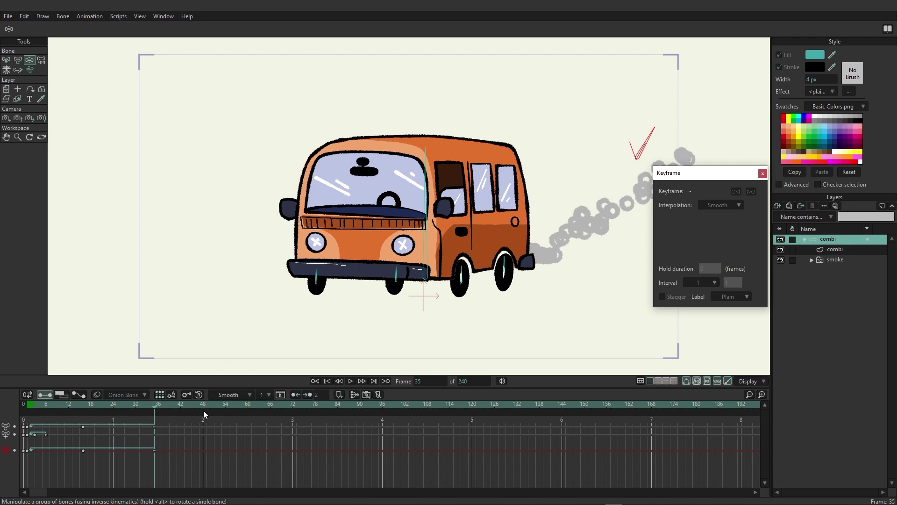
- Review the van animation by playing it, scrubbing through its frames, and jumping to the start, the end and frame 11
left_click_drag(204, 411, 27, 408)
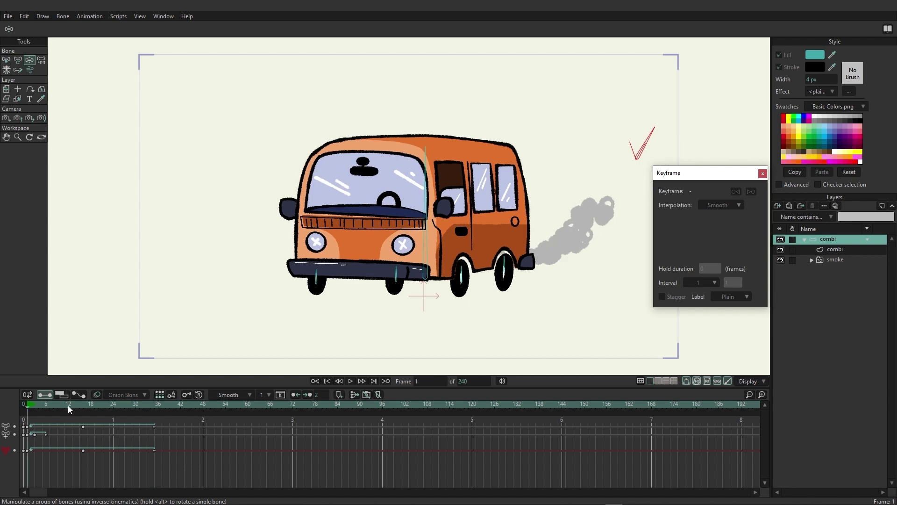
left_click(352, 380)
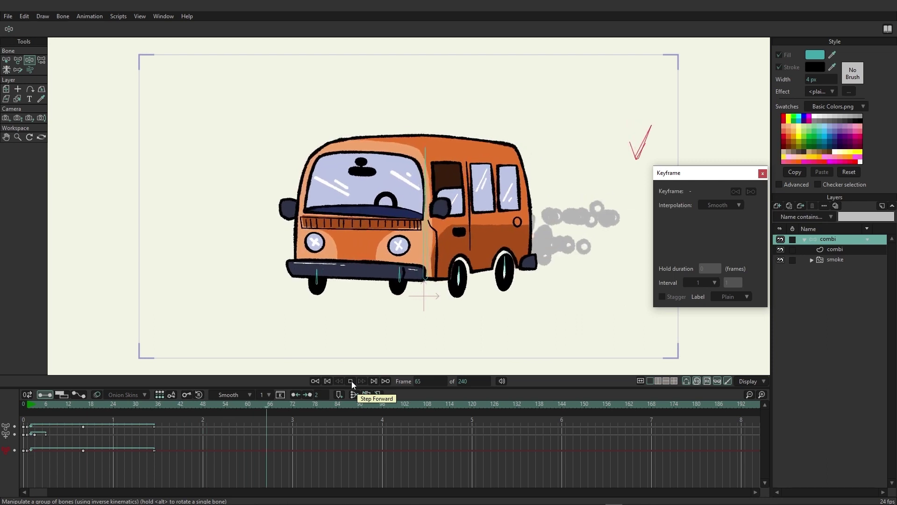
left_click(351, 381)
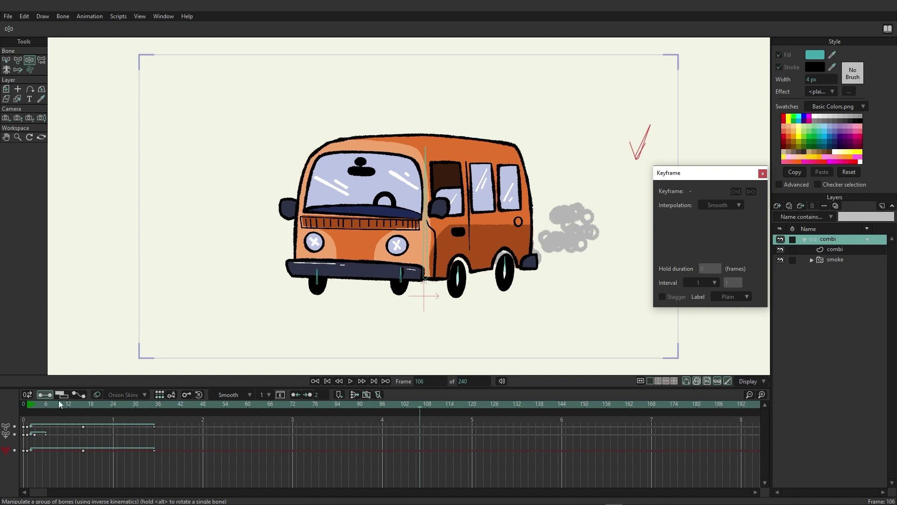
left_click_drag(61, 403, 175, 400)
left_click(350, 380)
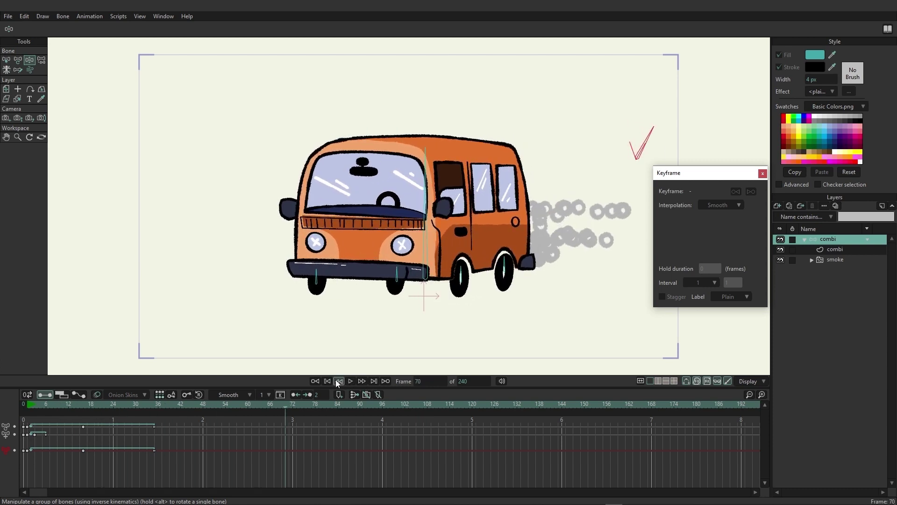
left_click(335, 380)
left_click(329, 382)
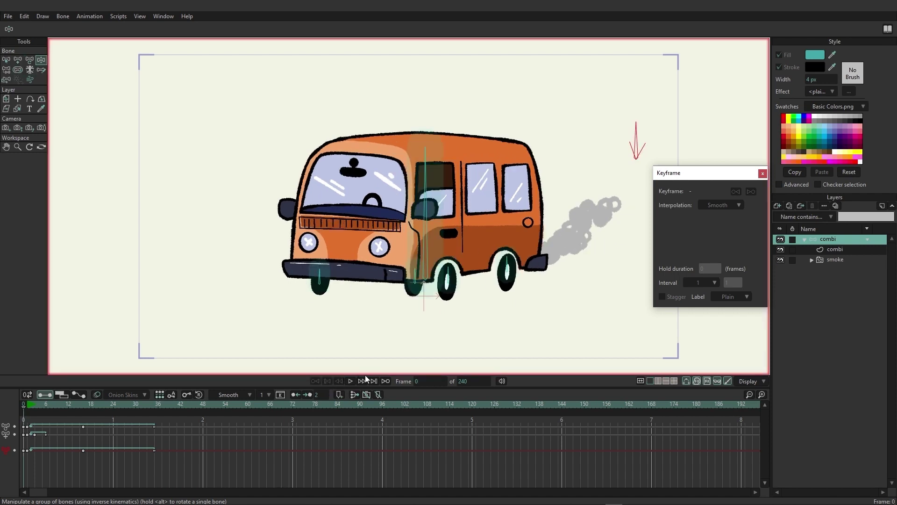
left_click(386, 381)
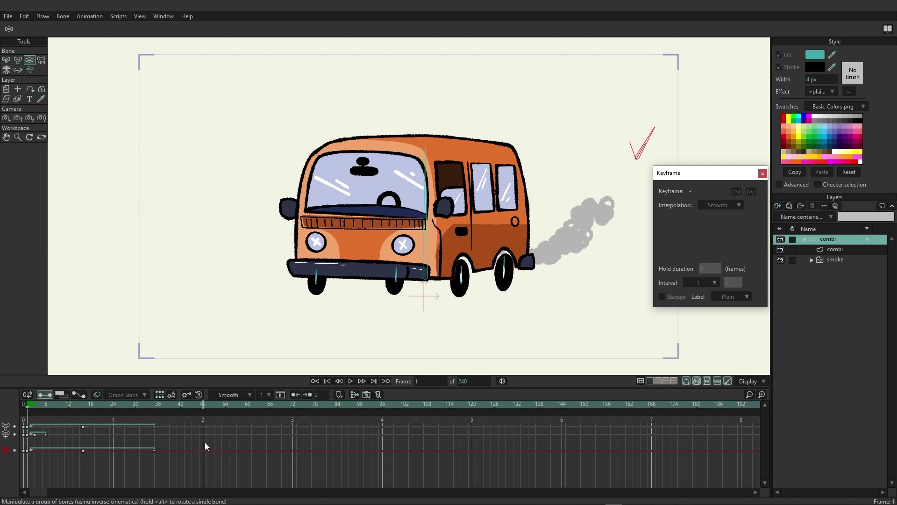
left_click(64, 405)
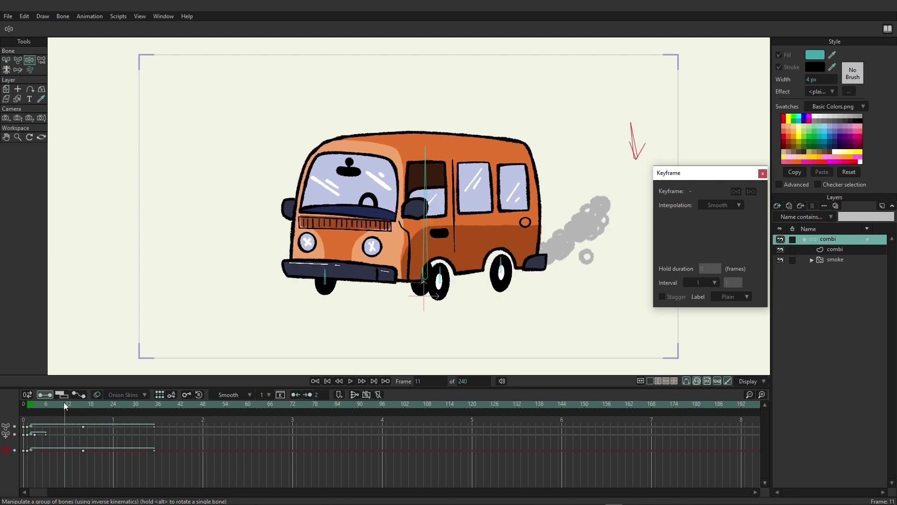
- Examine the timeline's numeric frame setting and the timeline marker dialog at frame 66 without adding a marker
left_click(30, 394)
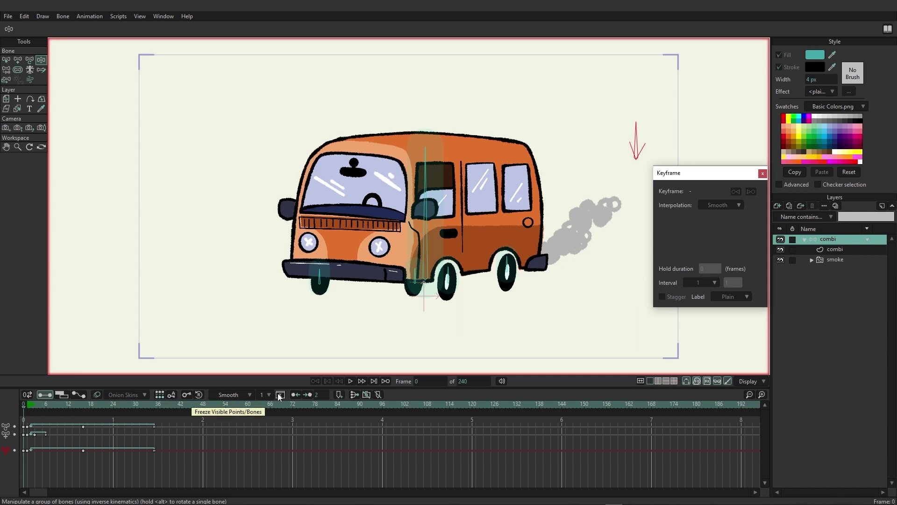
left_click(320, 394)
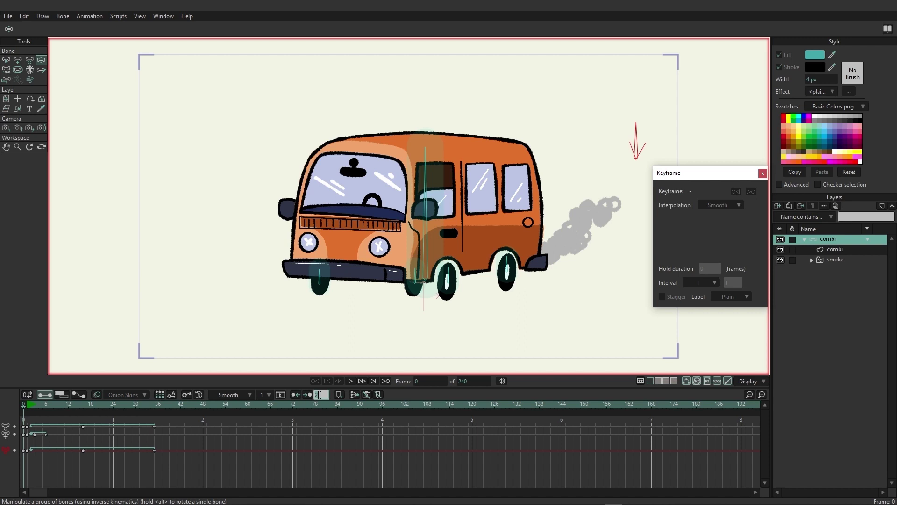
left_click(320, 394)
left_click(270, 404)
left_click(340, 394)
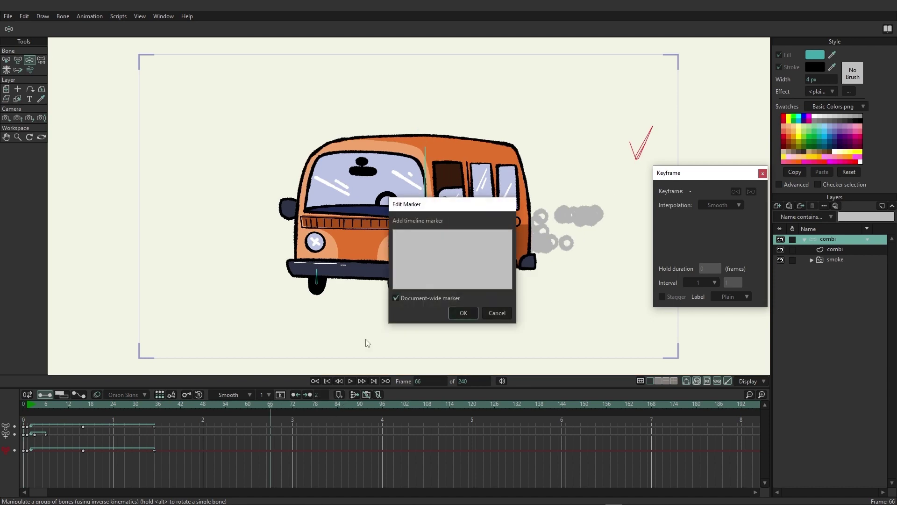
left_click(498, 313)
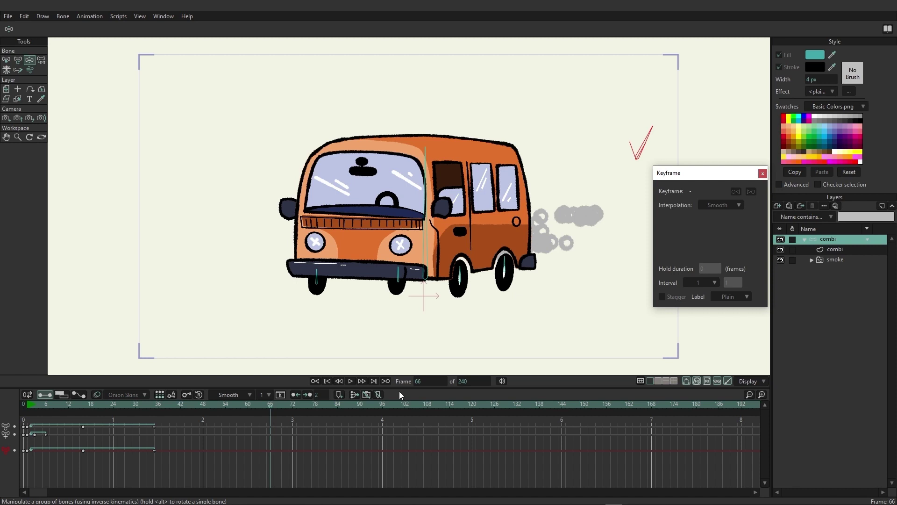
- Examine the van's motion across its keyframes by scrubbing between frames 9 and 30 and going to frame 35
left_click(57, 403)
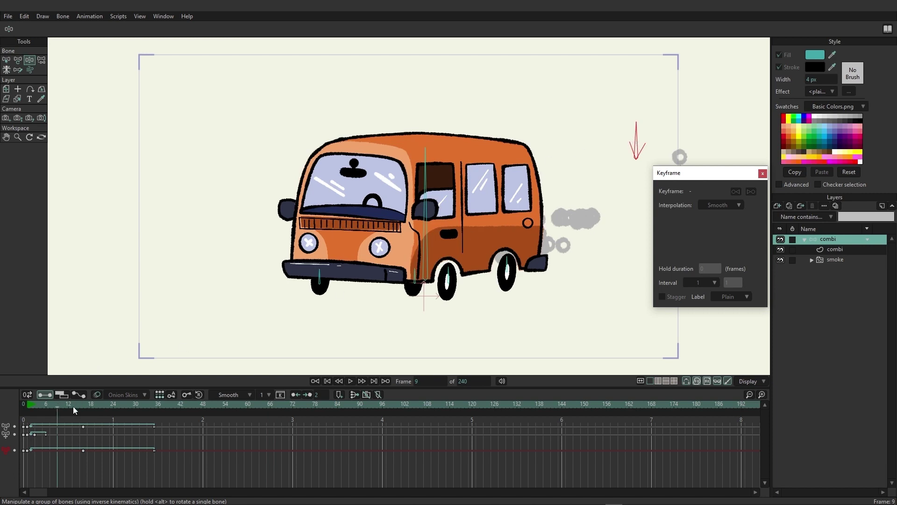
left_click_drag(73, 406, 135, 403)
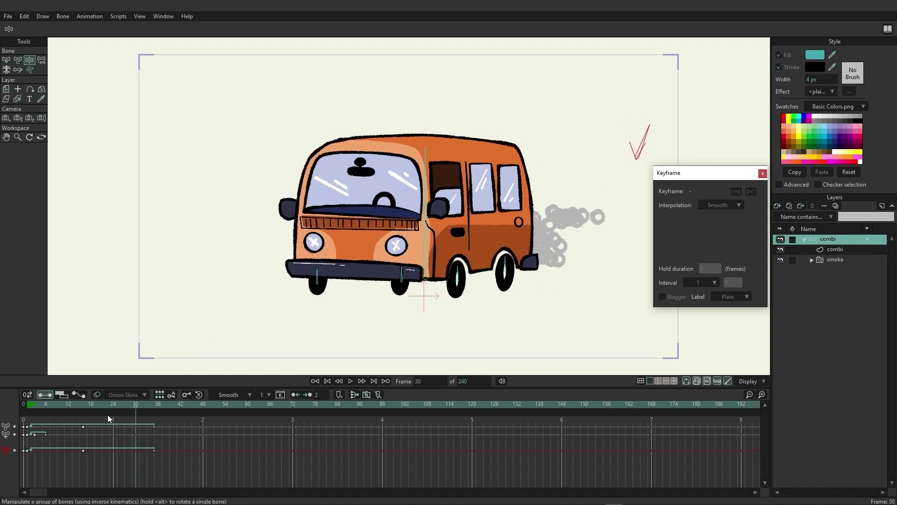
left_click_drag(117, 404, 95, 405)
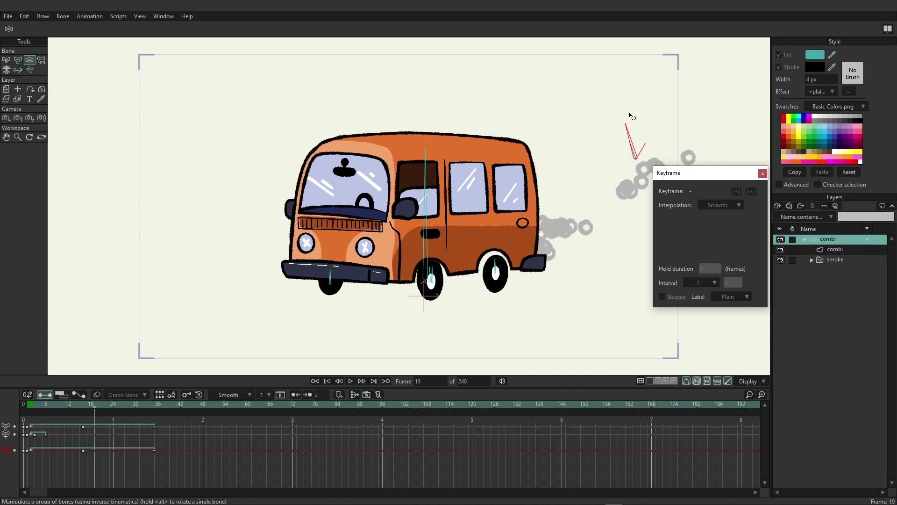
scroll(644, 131, "up", 3)
scroll(552, 180, "down", 5)
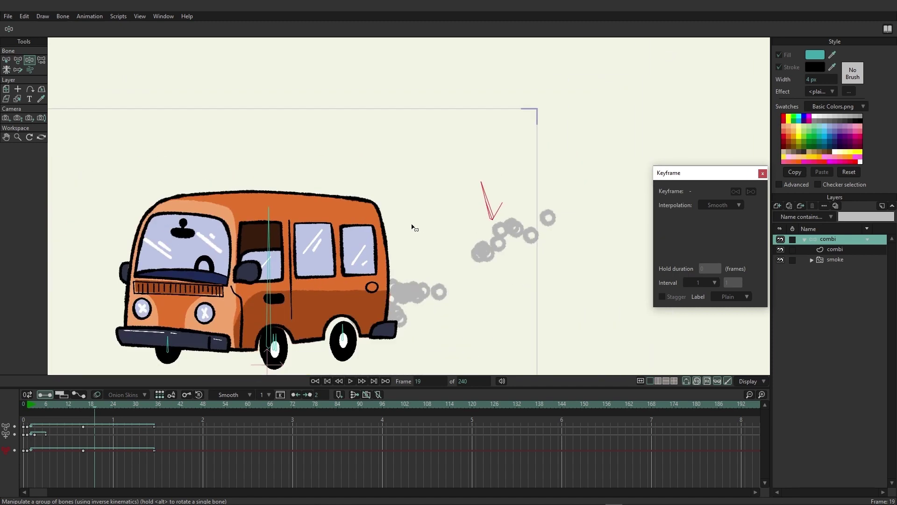
scroll(552, 181, "up", 2)
left_click_drag(38, 404, 104, 403)
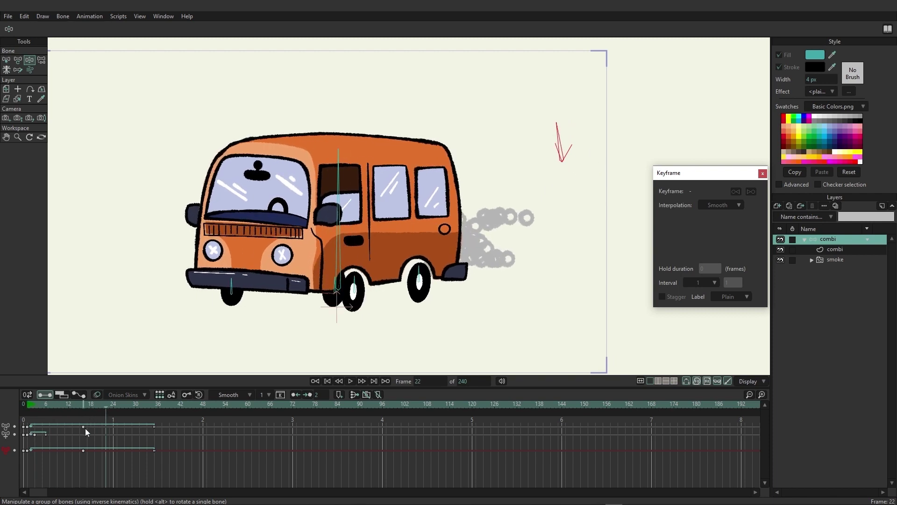
left_click(154, 404)
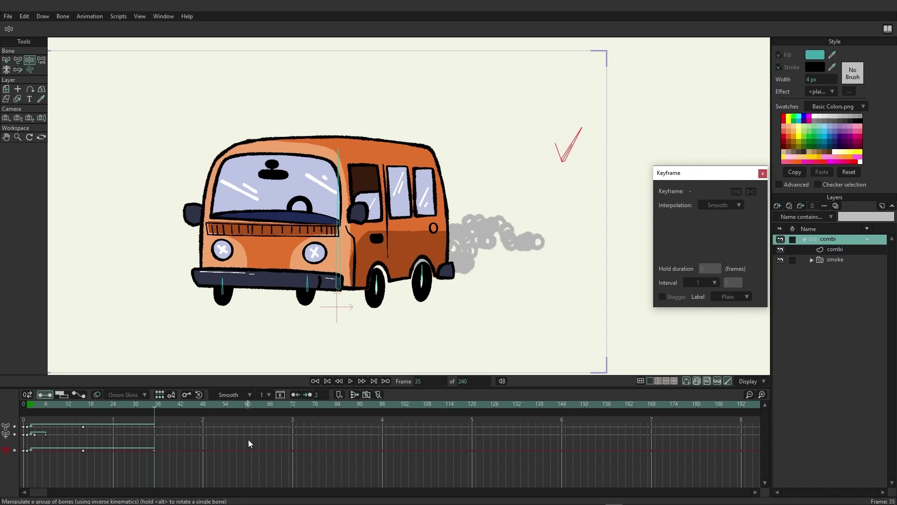
- Shift the combi bone layer in the Sequencer so it starts at frame 24, and play the animation
left_click(64, 395)
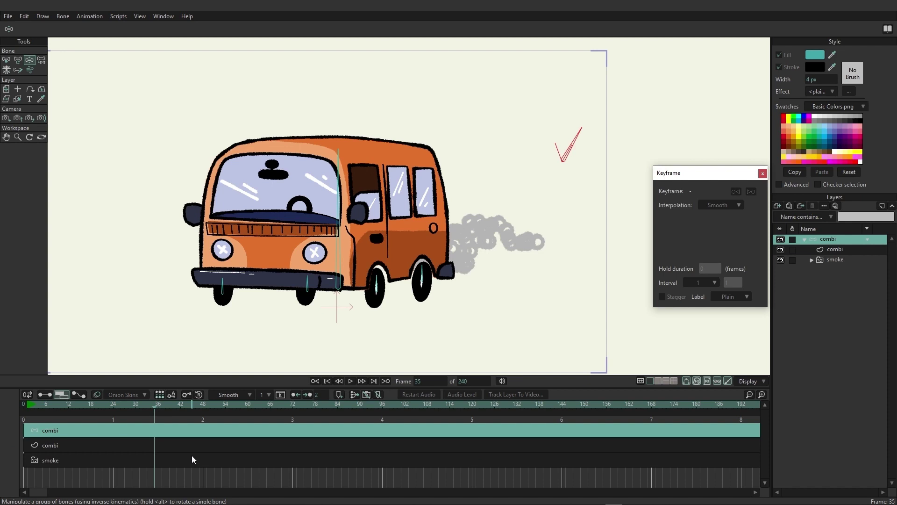
mouse_move(36, 405)
left_mouse_down()
mouse_move(416, 411)
mouse_move(416, 425)
mouse_move(33, 430)
mouse_move(24, 405)
left_mouse_up()
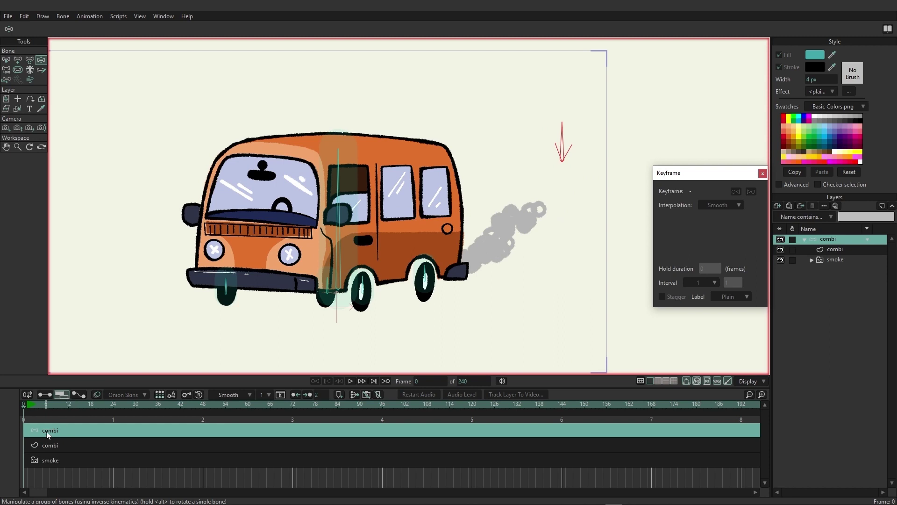
left_click_drag(48, 434, 136, 437)
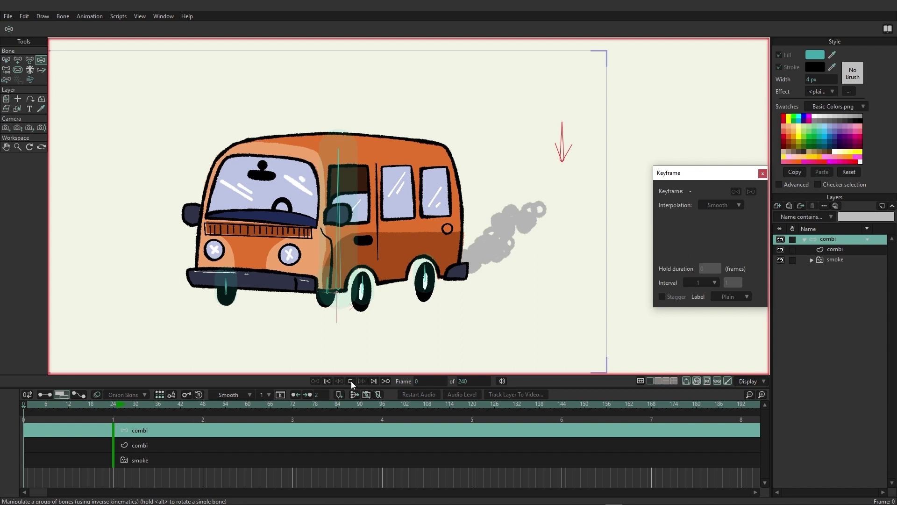
left_click(351, 381)
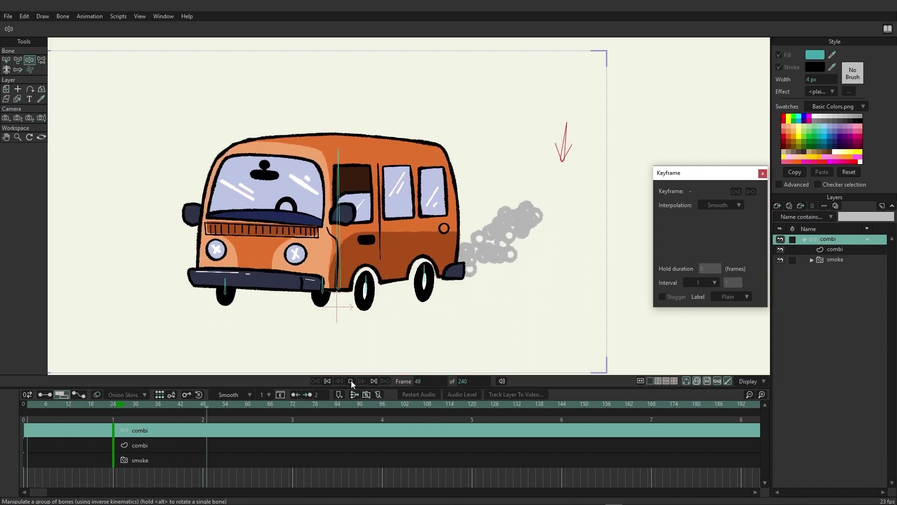
left_click(351, 381)
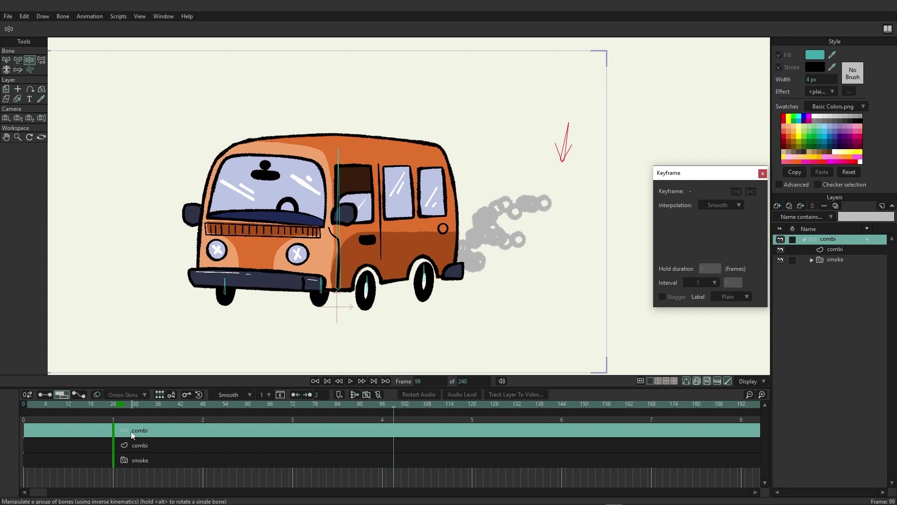
- Shift the combi bone layer to start at frame 48, play the animation from the start, and go to frame 48
left_click_drag(132, 434, 222, 425)
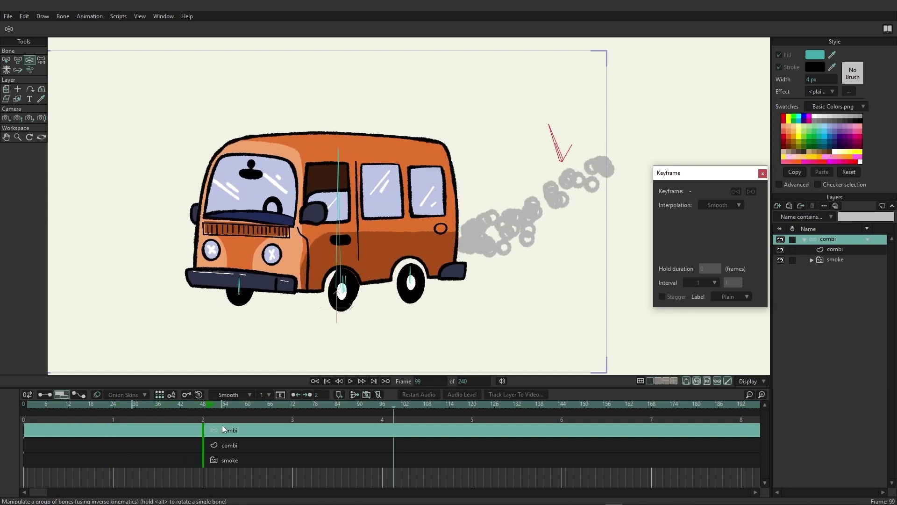
left_click(27, 403)
left_click(355, 381)
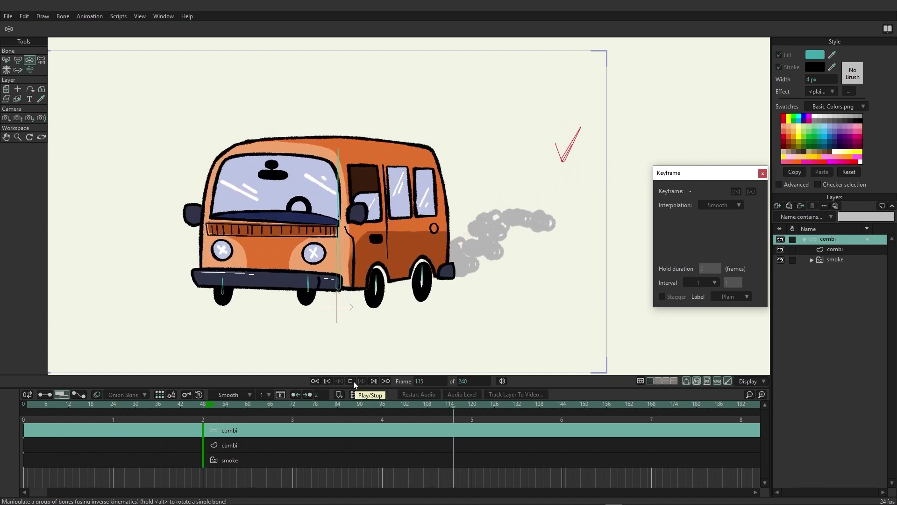
left_click(353, 380)
left_click(235, 450)
left_click(205, 403)
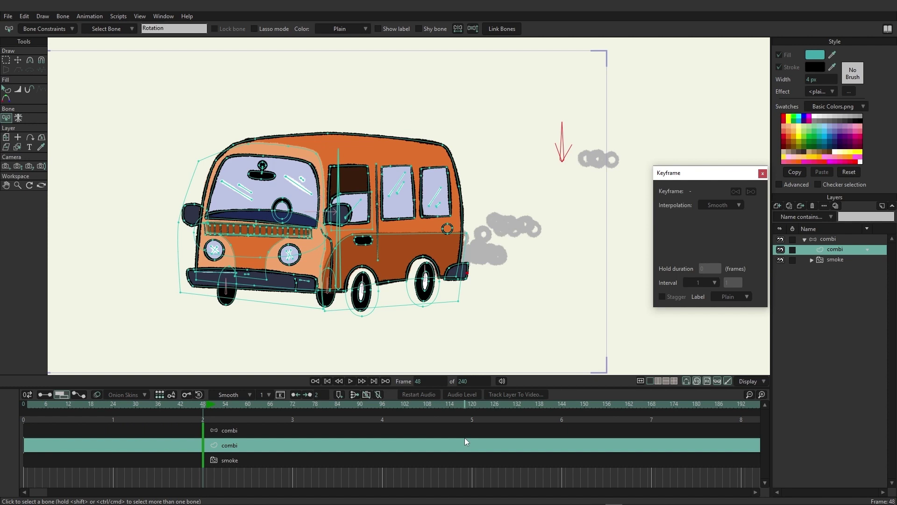
- Display the combi bone layer's animation curve in the Motion Graph, scaled to fit the view
left_click(79, 395)
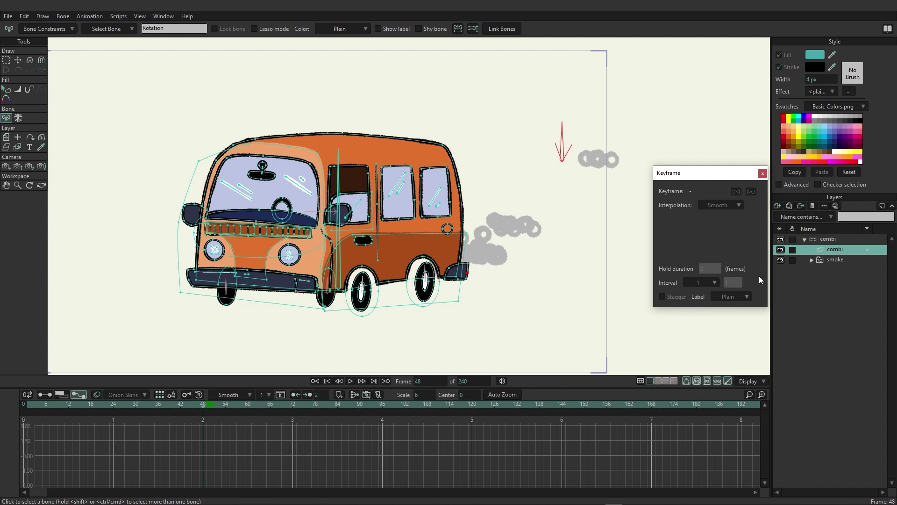
left_click(827, 239)
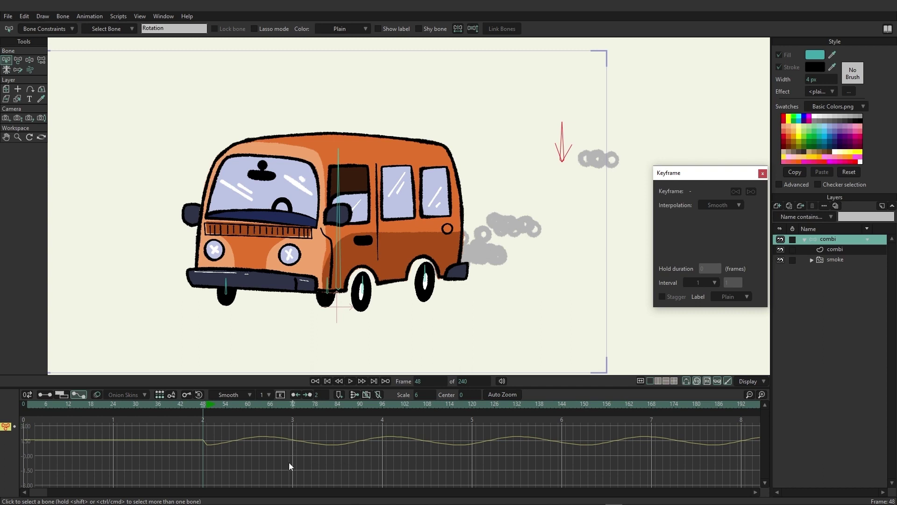
left_click(8, 427)
left_click(7, 427)
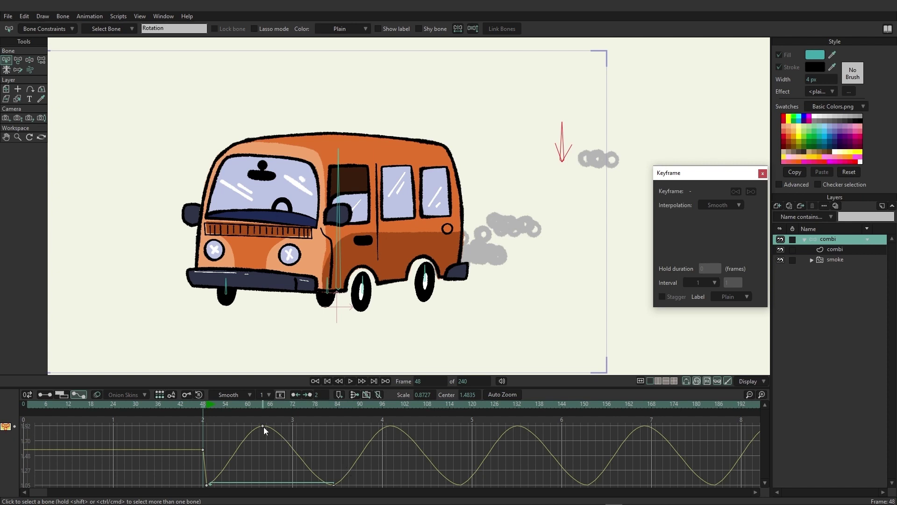
- Flatten the motion curve by lowering its frame 64 keyframe to just above the curve's lowest point, and play the result
left_click_drag(263, 427, 262, 452)
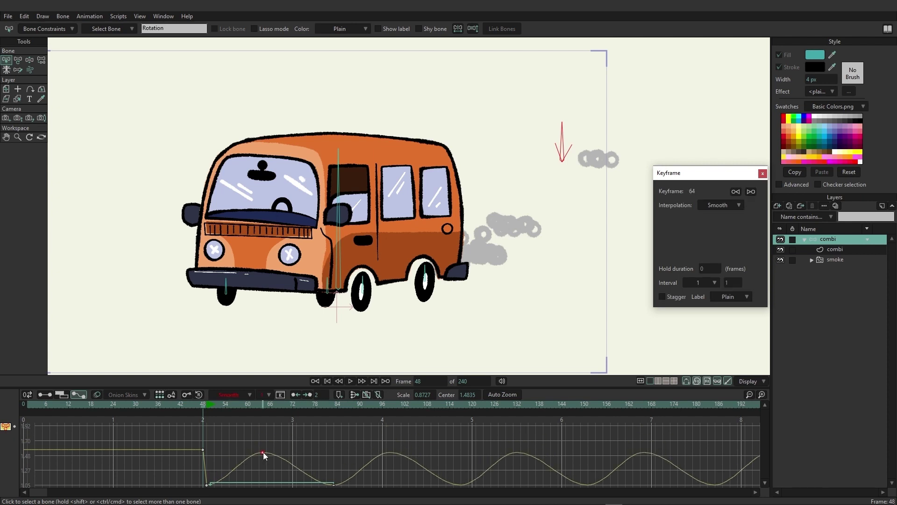
left_click_drag(217, 403, 288, 405)
left_click_drag(263, 452, 264, 479)
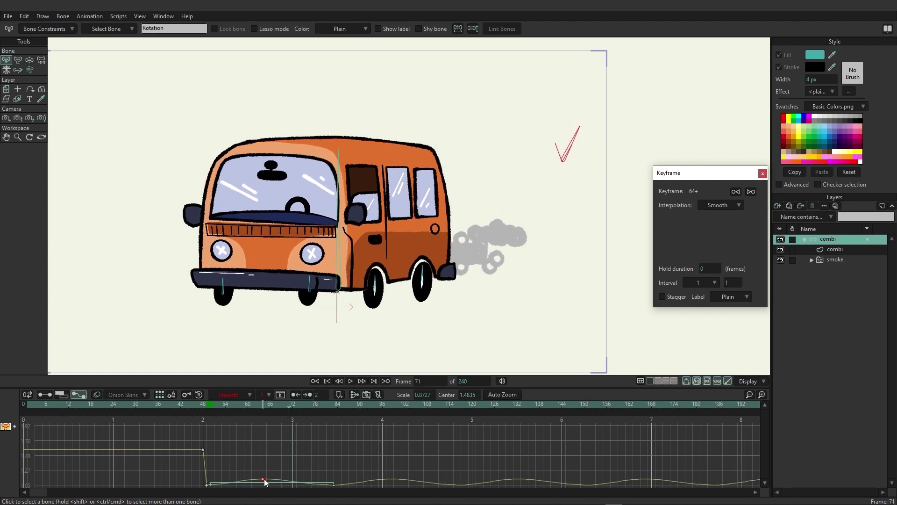
key("space")
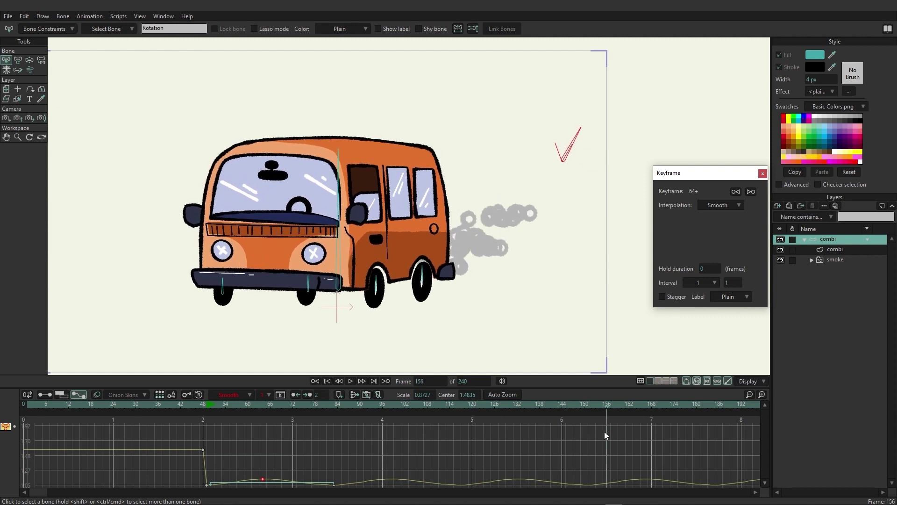
- Raise the frame 64 keyframe slightly above the curve's flat starting level, deselect it, and return to the channel keyframe view
left_click(264, 474)
left_click_drag(263, 474, 263, 450)
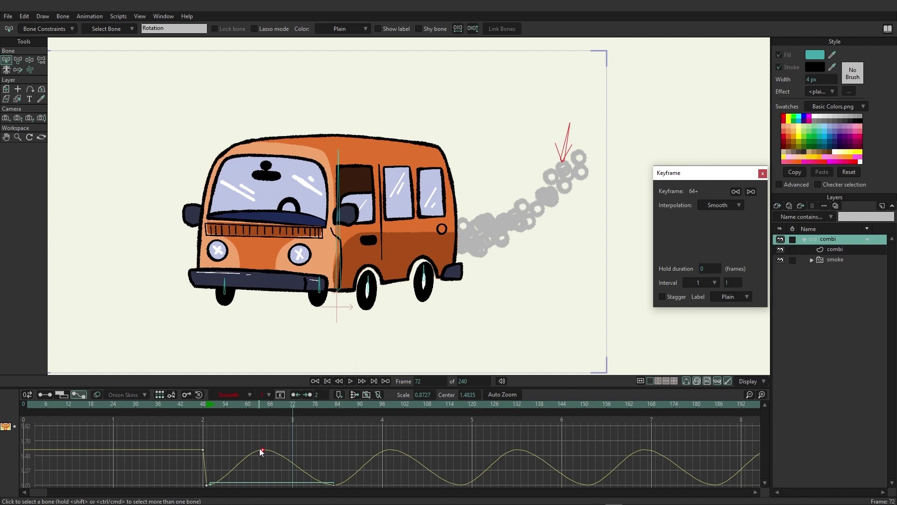
mouse_move(262, 449)
left_mouse_down()
mouse_move(265, 458)
mouse_move(264, 446)
left_mouse_up()
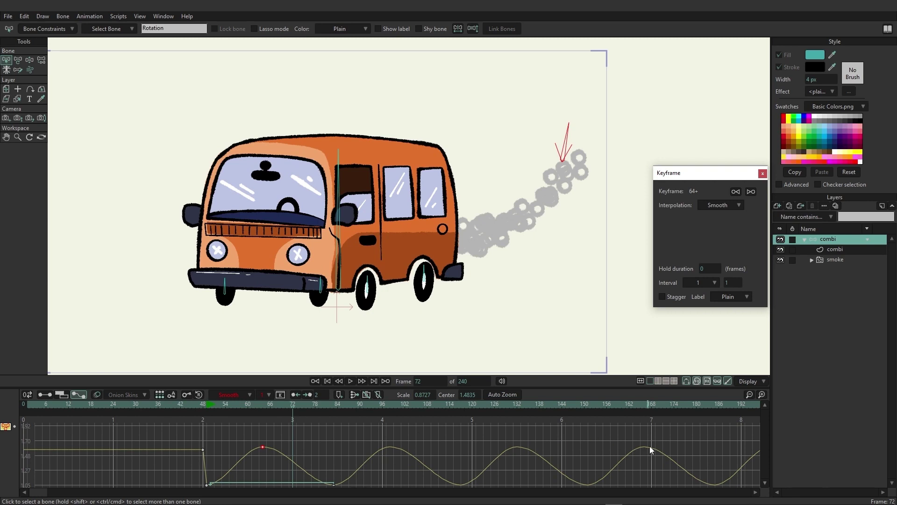
left_click(402, 445)
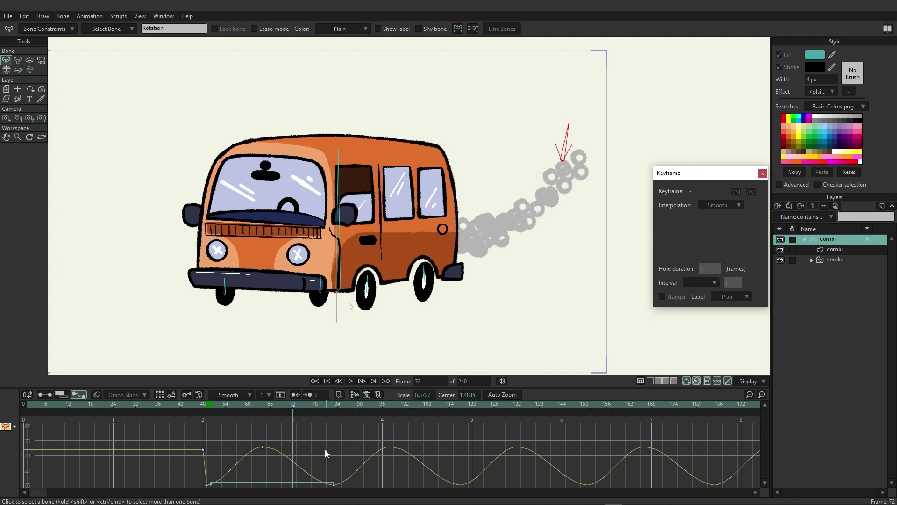
left_click(44, 395)
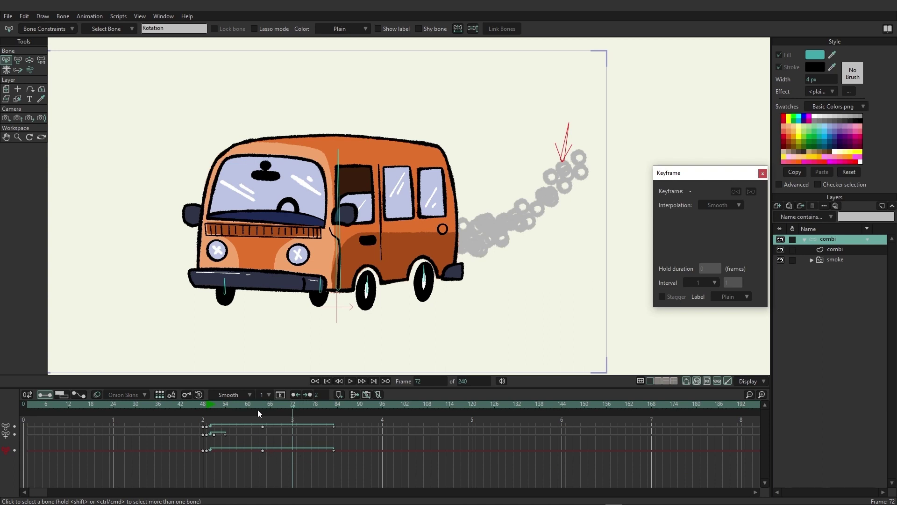
- Go to frame 64, clear the keyframe selection and set the default interpolation for new keyframes to Linear
mouse_move(258, 411)
left_mouse_down()
mouse_move(262, 402)
mouse_move(319, 402)
mouse_move(263, 413)
left_mouse_up()
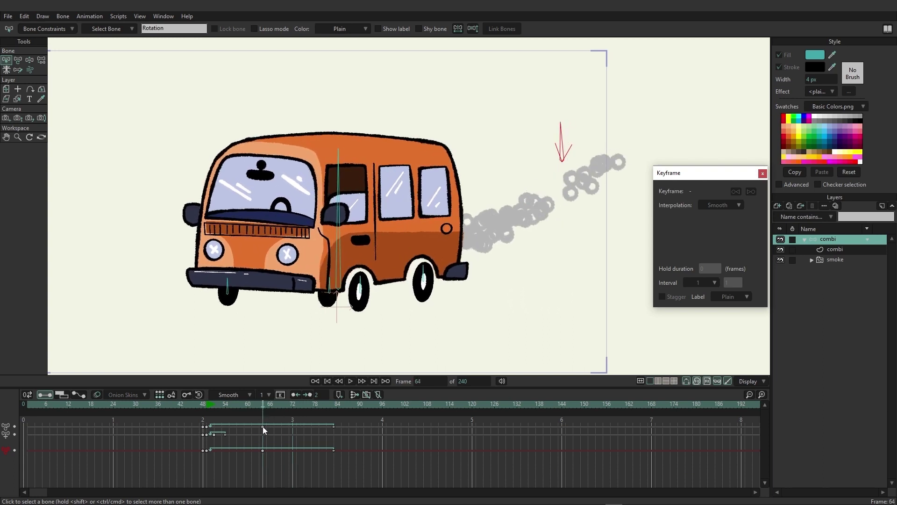
left_click(263, 427)
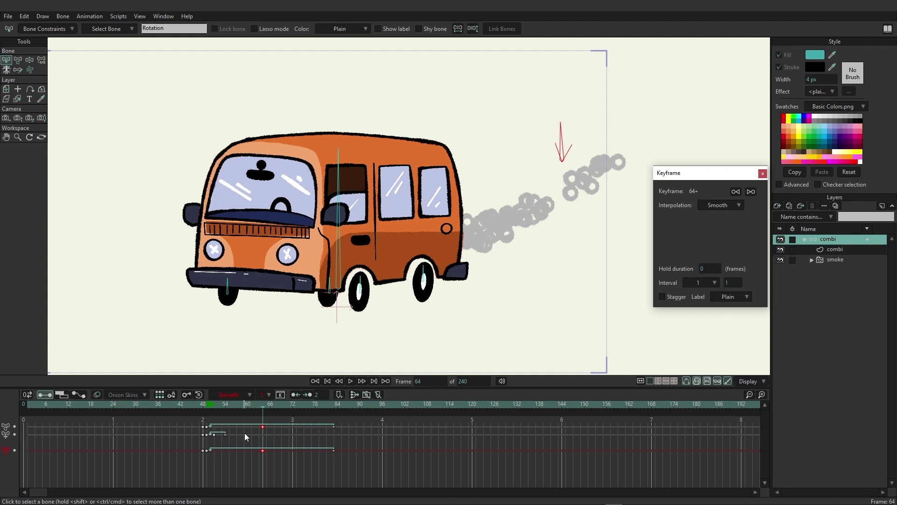
left_click(278, 437)
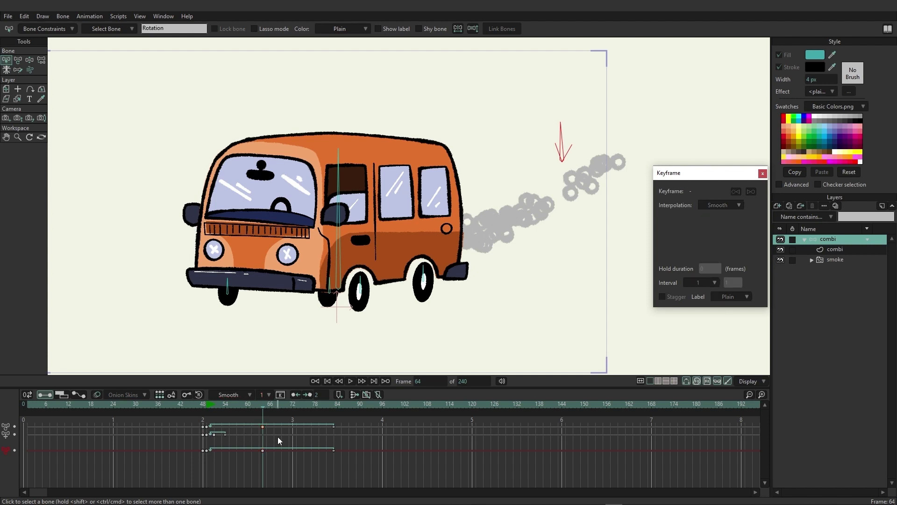
left_click(241, 394)
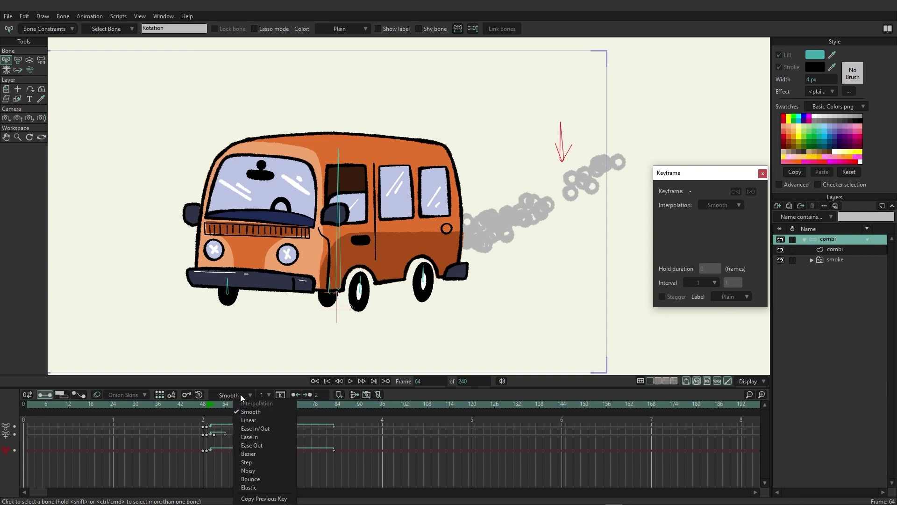
left_click(265, 419)
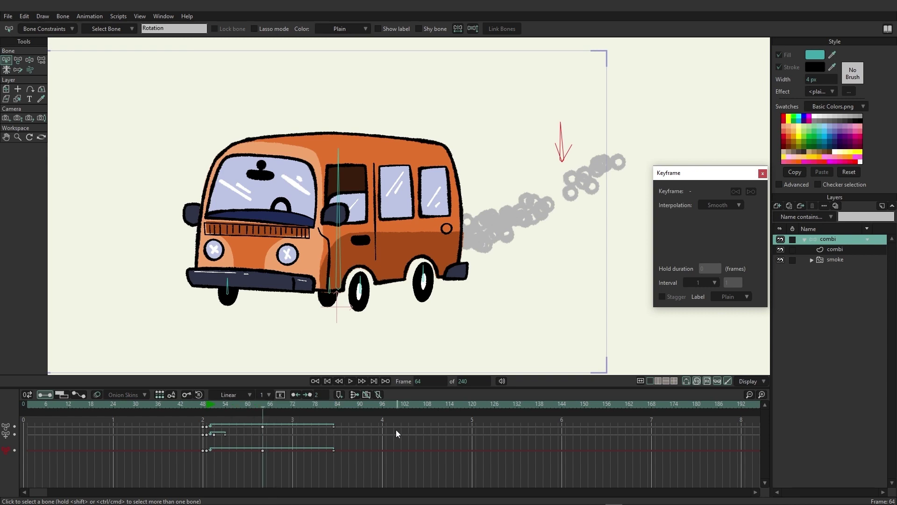
- Add a keyframe with the Linear default at frame 96 on the combi layer, and delete it again
left_click(384, 405)
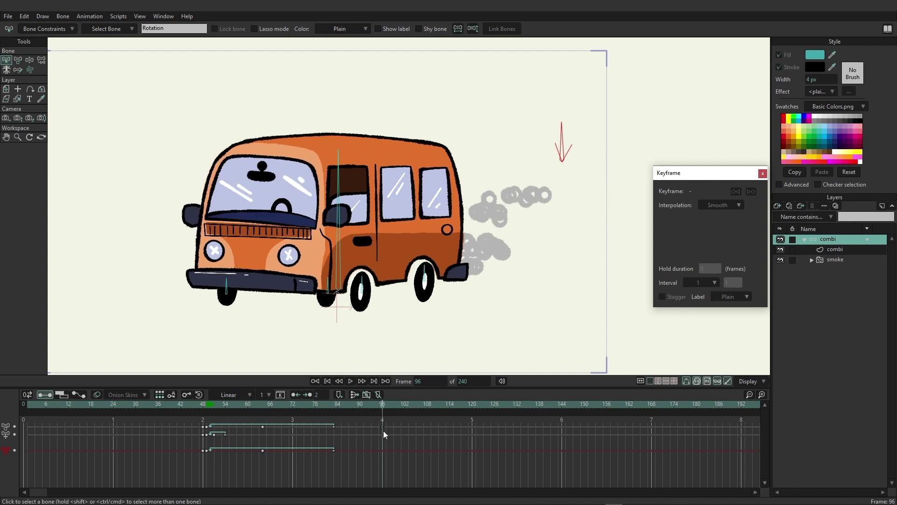
left_click_drag(383, 427, 397, 465)
left_click(382, 426)
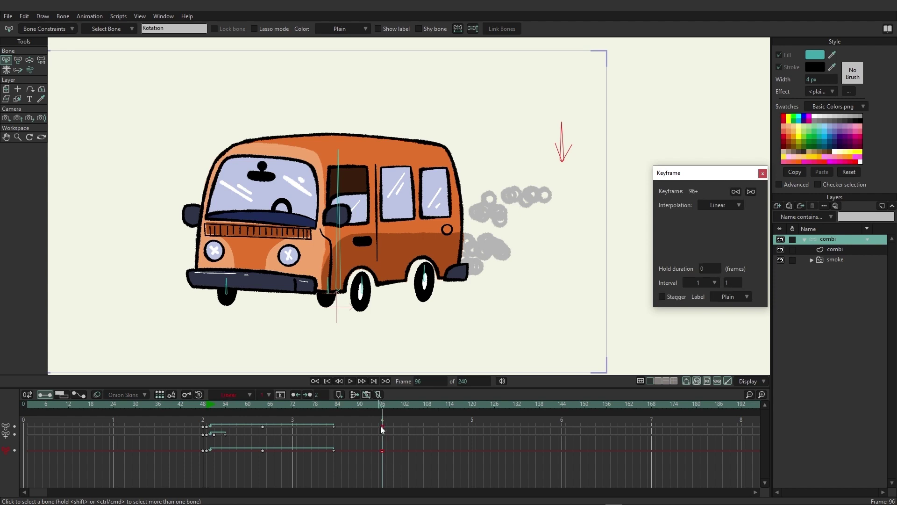
key("Delete")
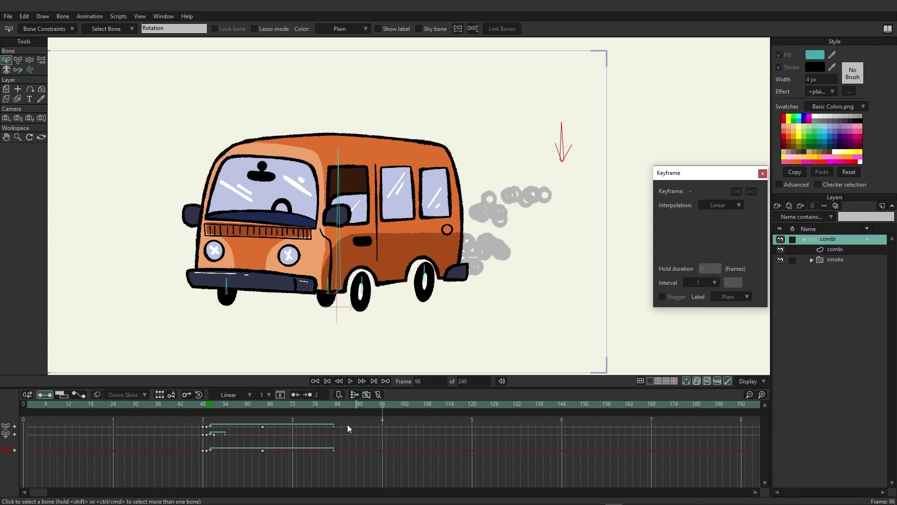
- Change the frame 64 keyframe's interpolation to Linear and display its curve in the Motion Graph
right_click(262, 427)
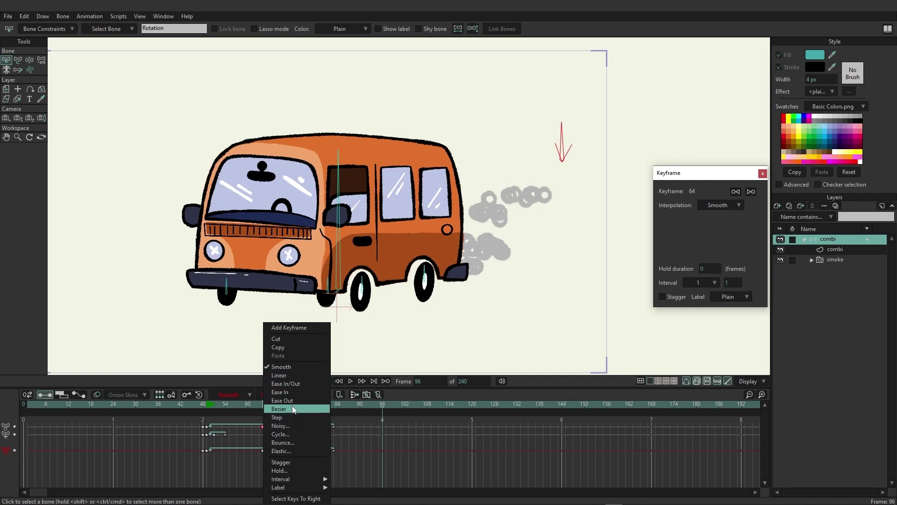
left_click(292, 377)
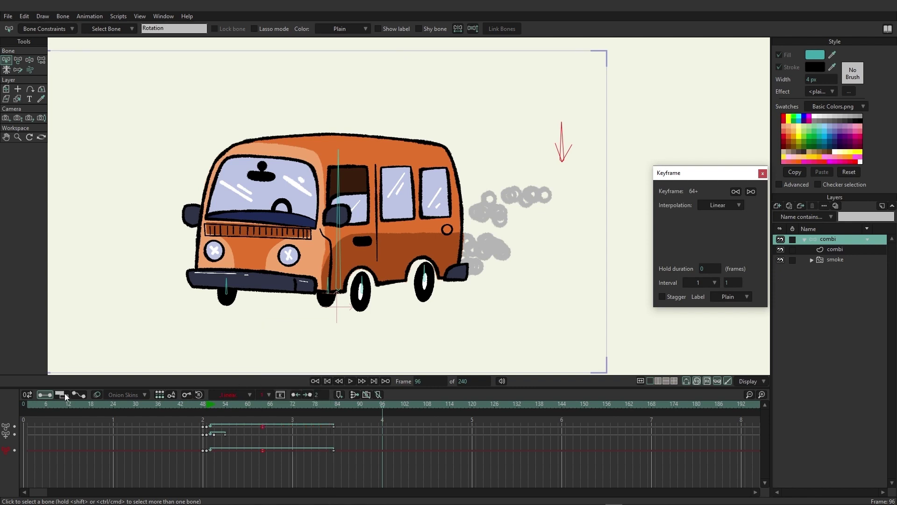
left_click(81, 394)
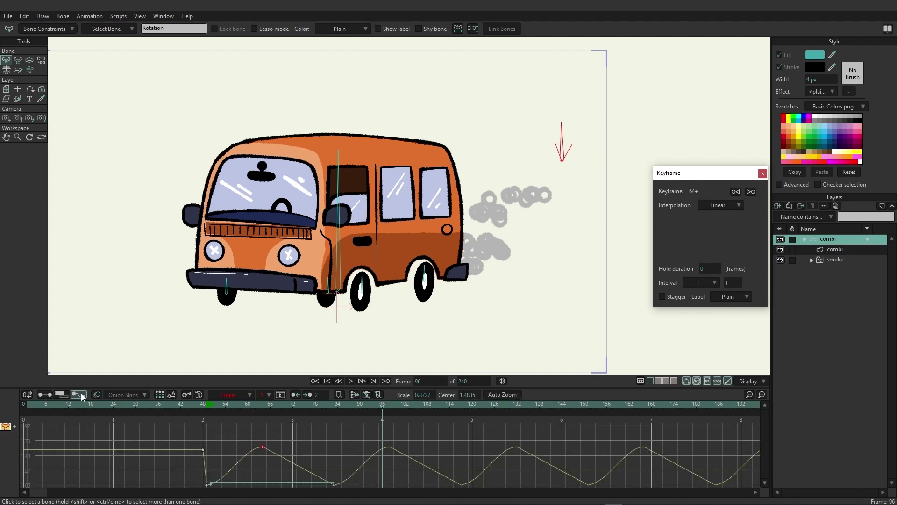
- Try Smooth, Ease In and Bezier interpolation in turn on the frame 64 keyframe
left_click(250, 395)
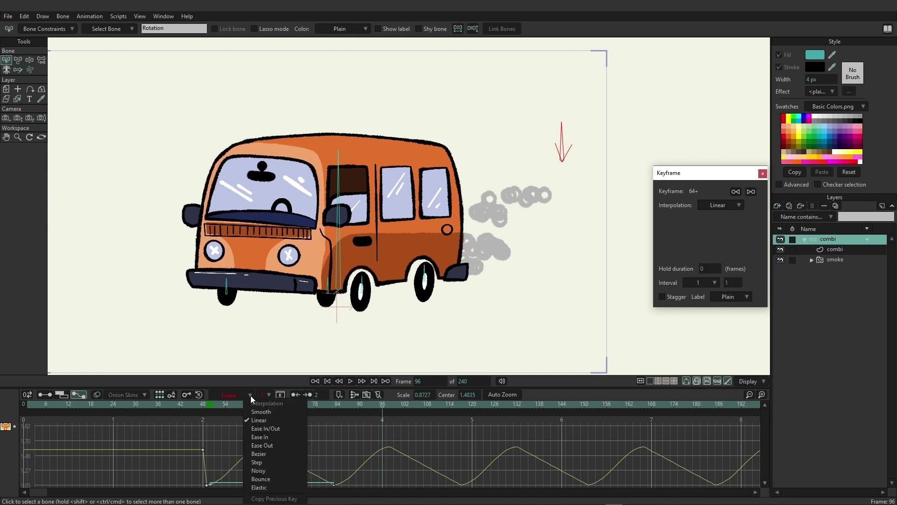
left_click(262, 411)
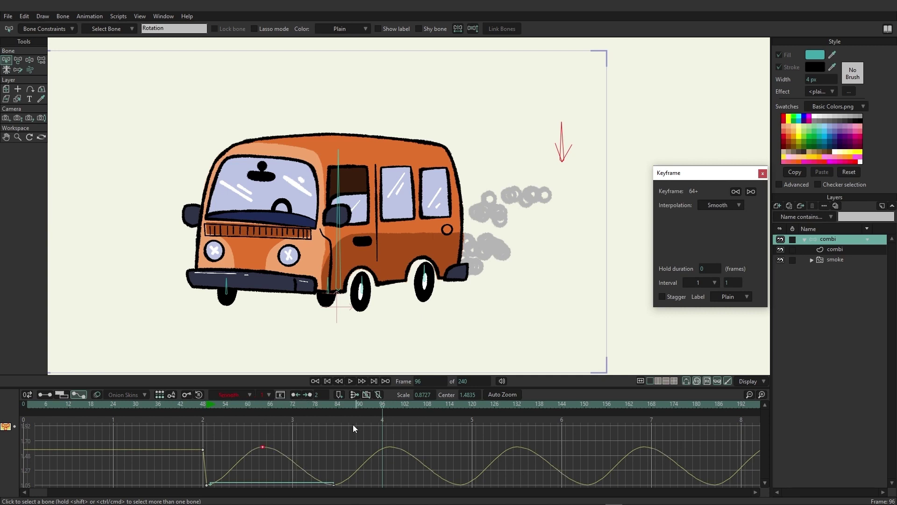
left_click(245, 396)
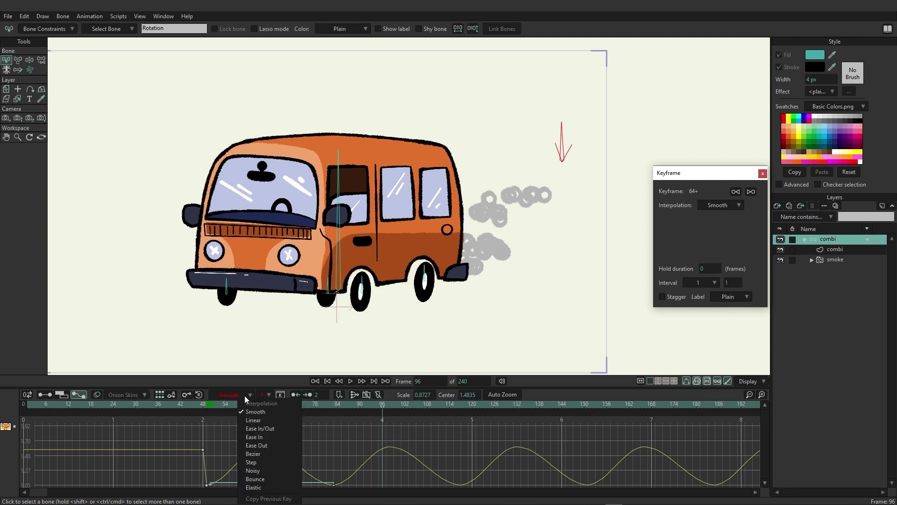
left_click(258, 436)
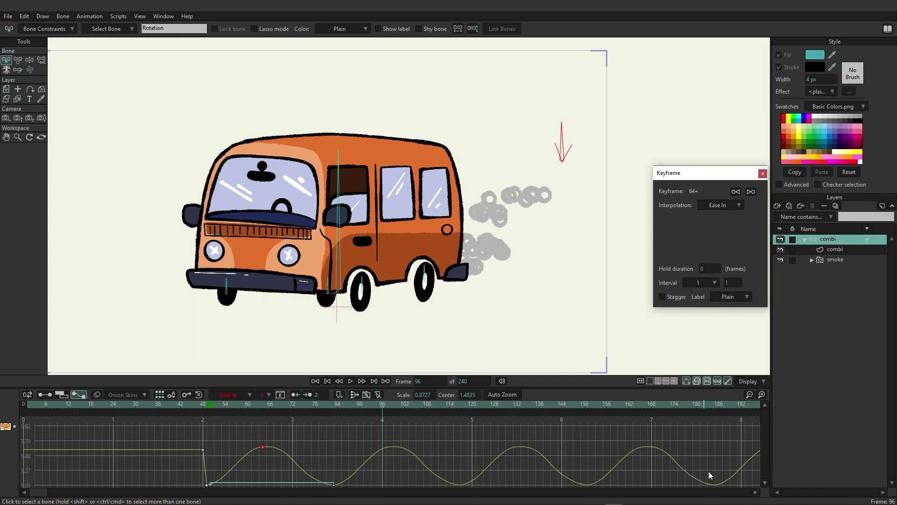
right_click(243, 399)
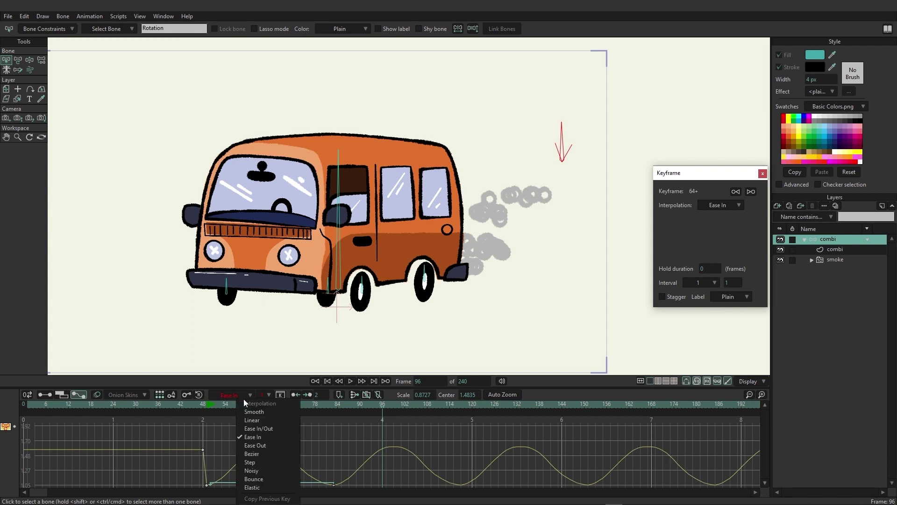
left_click(257, 453)
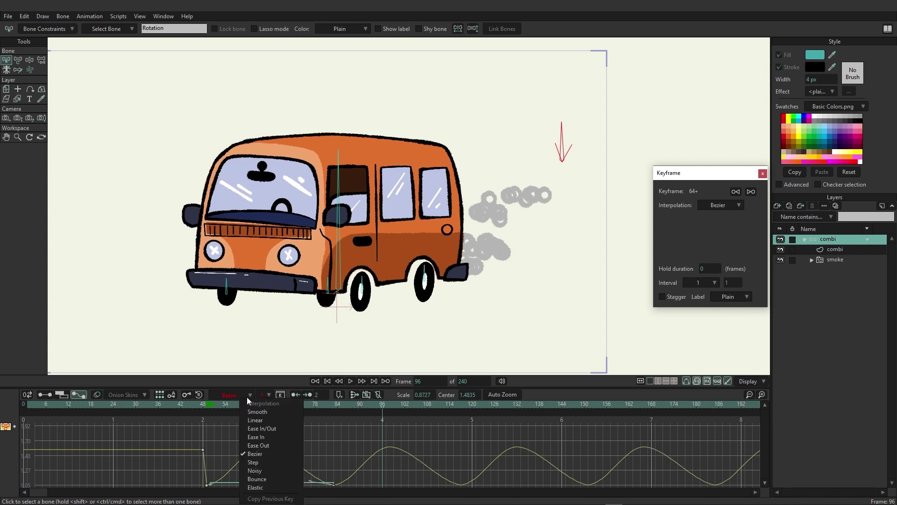
- Apply Noisy interpolation to the frame 64 keyframe and play the animation to preview it
left_click(260, 470)
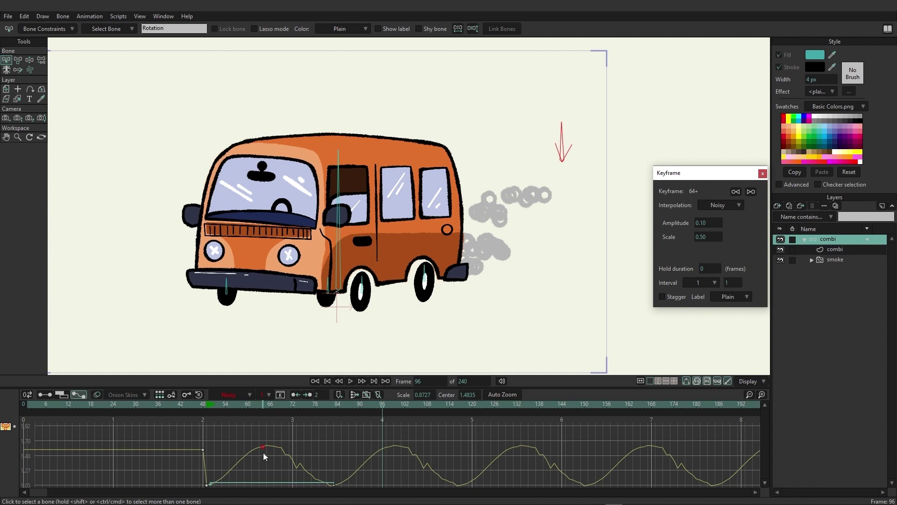
left_click(225, 410)
left_click(350, 380)
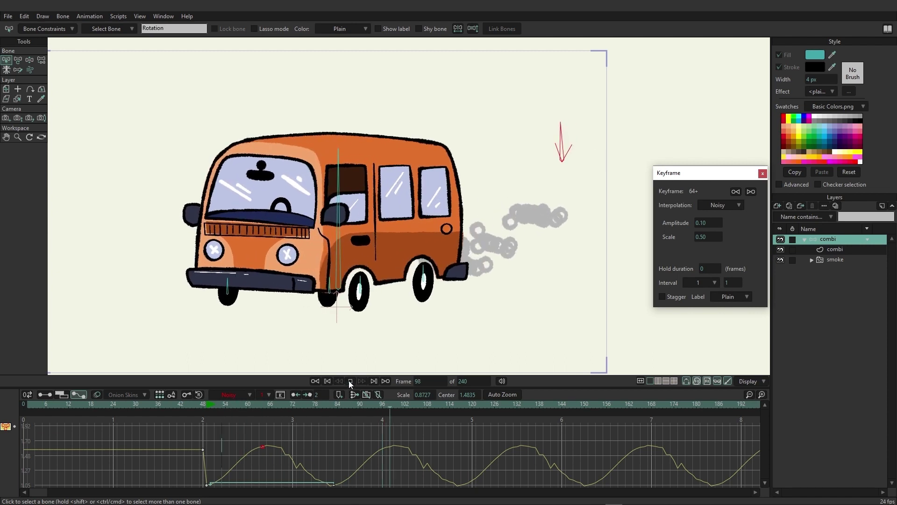
left_click(350, 380)
- Set the Noisy interpolation's amplitude to 0.40 and scale to 0.40 for the frame 64 keyframe, and play the result
left_click(263, 409)
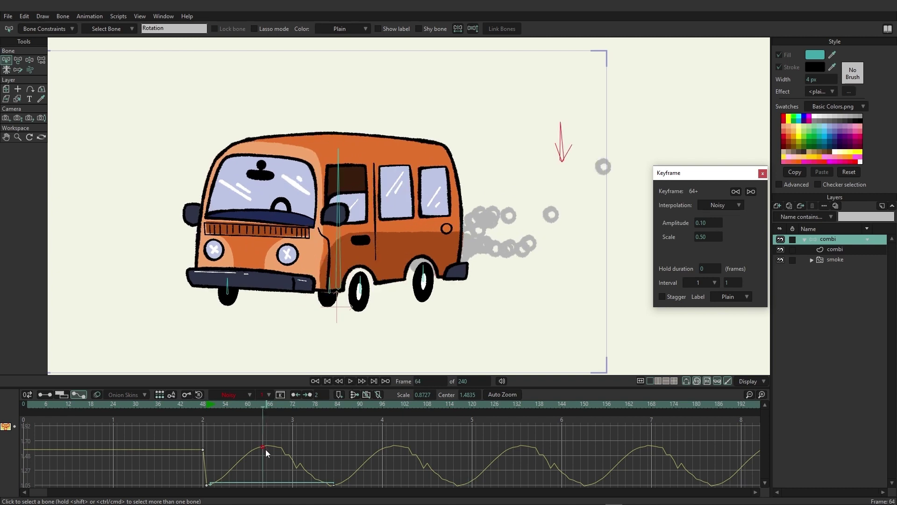
left_click_drag(707, 175, 661, 96)
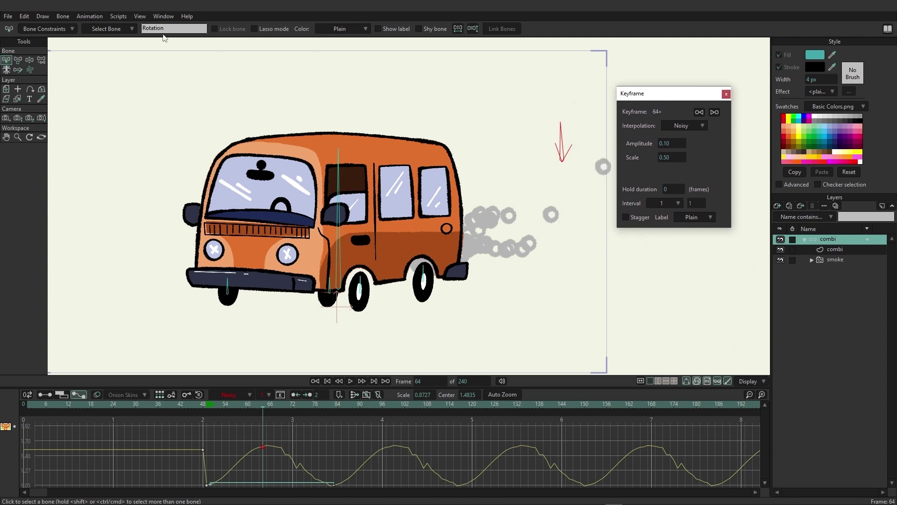
left_click(164, 20)
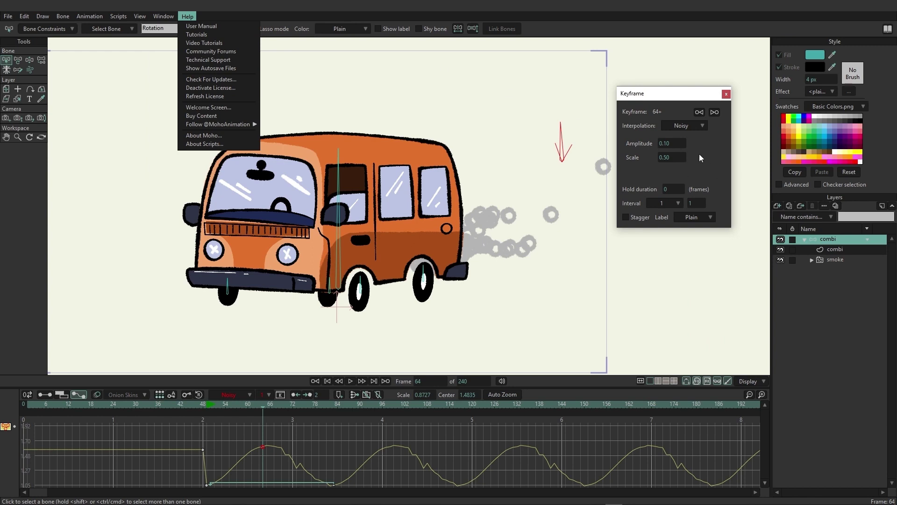
scroll(670, 144, "up", 5)
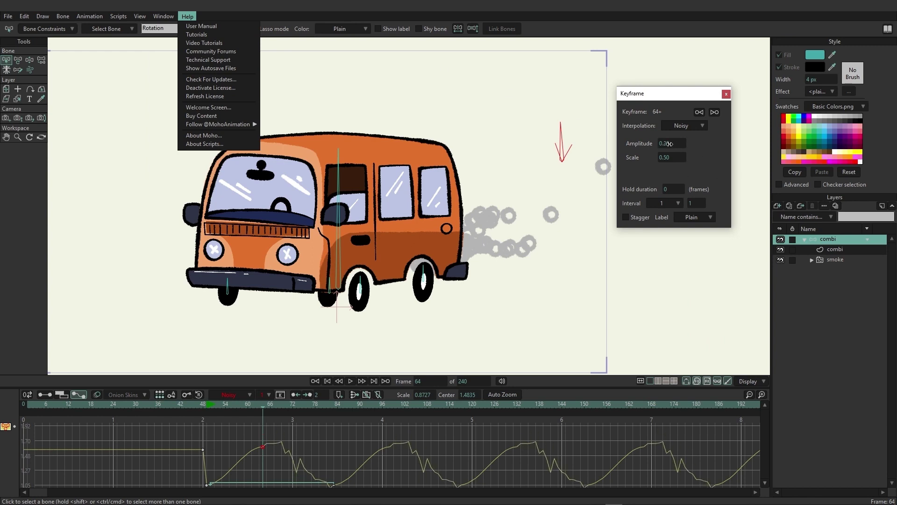
scroll(670, 144, "up", 6)
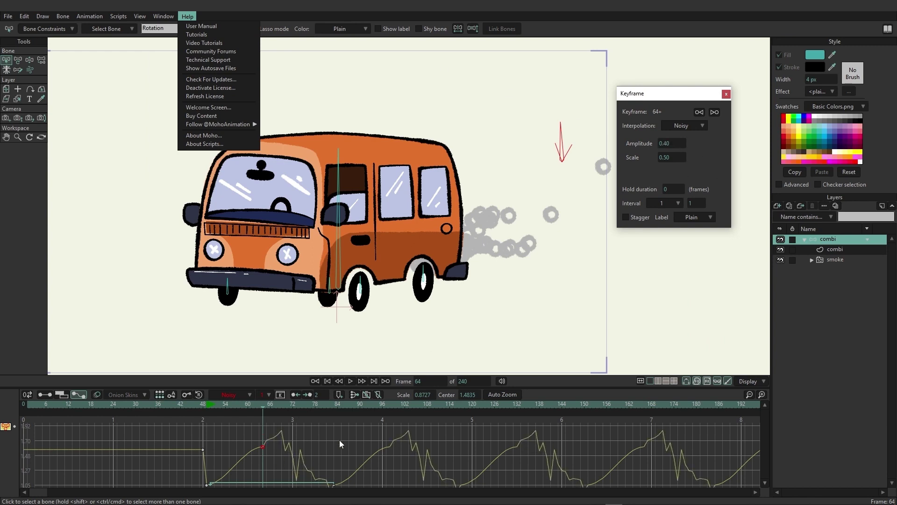
scroll(676, 157, "up", 4)
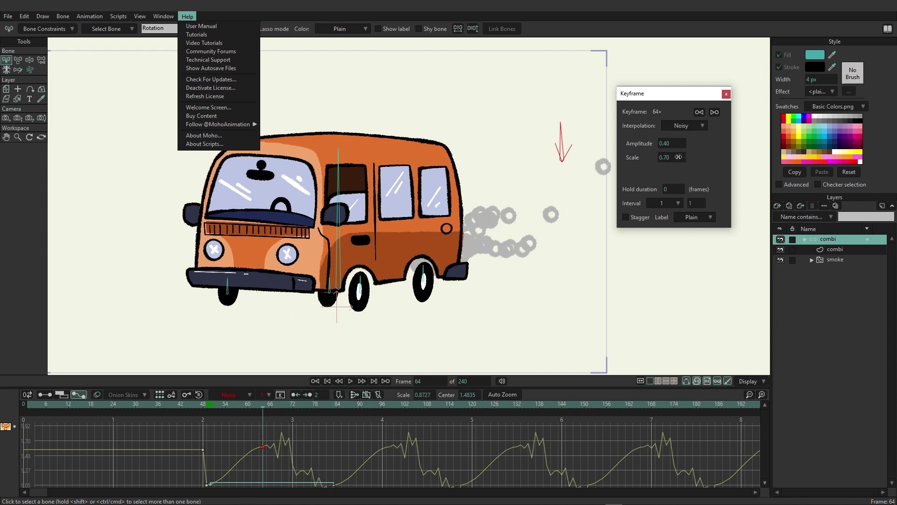
left_click_drag(679, 157, 669, 157)
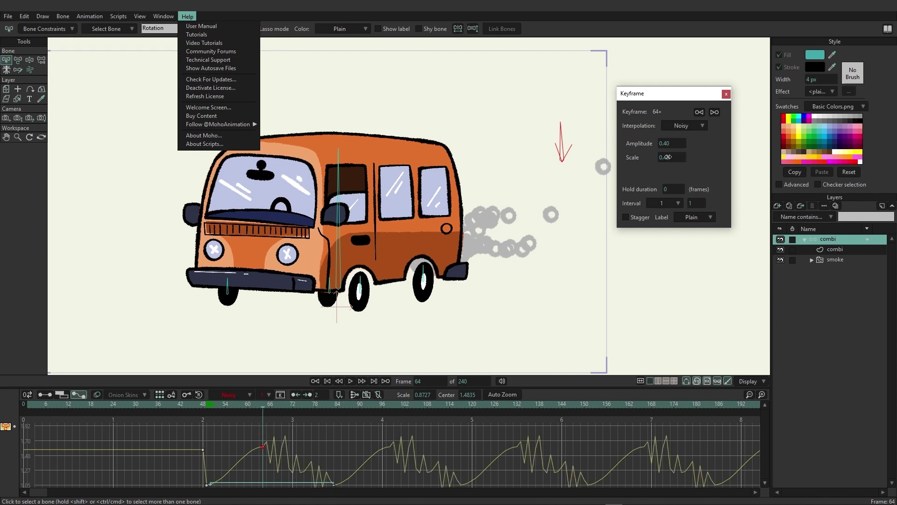
left_click(251, 403)
left_click(351, 380)
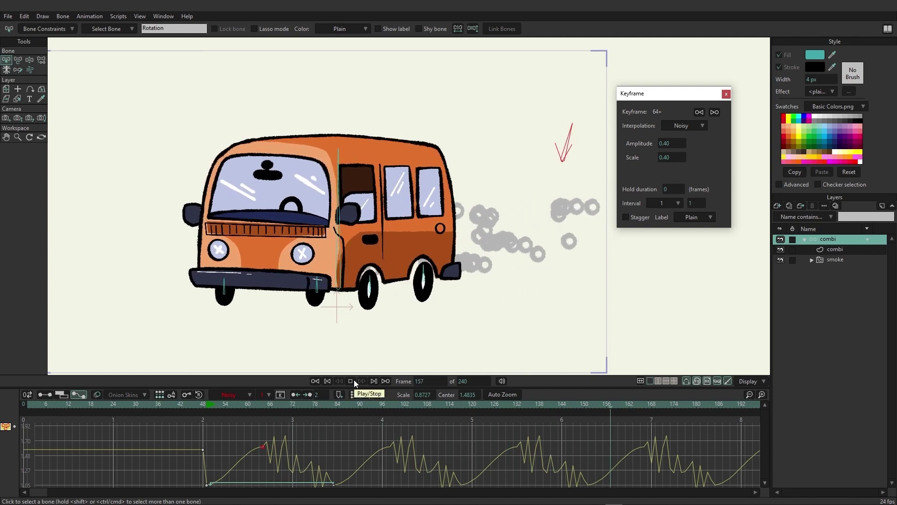
left_click(354, 382)
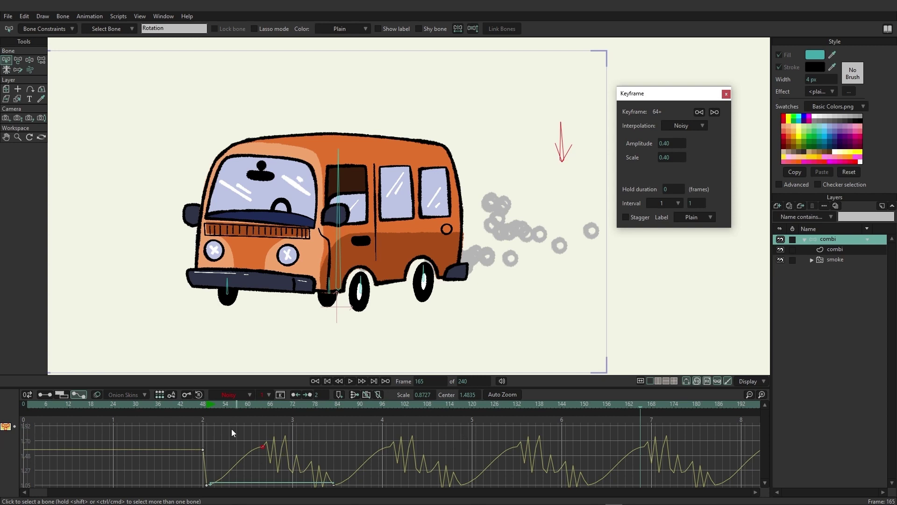
- Set the frame 64 keyframe's interpolation back to Smooth and play the animation
left_click(251, 396)
left_click(267, 409)
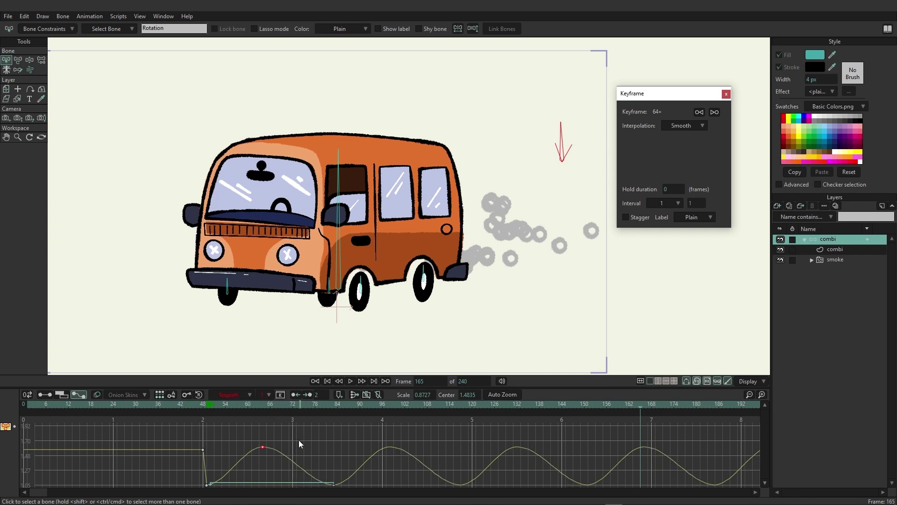
left_click(351, 381)
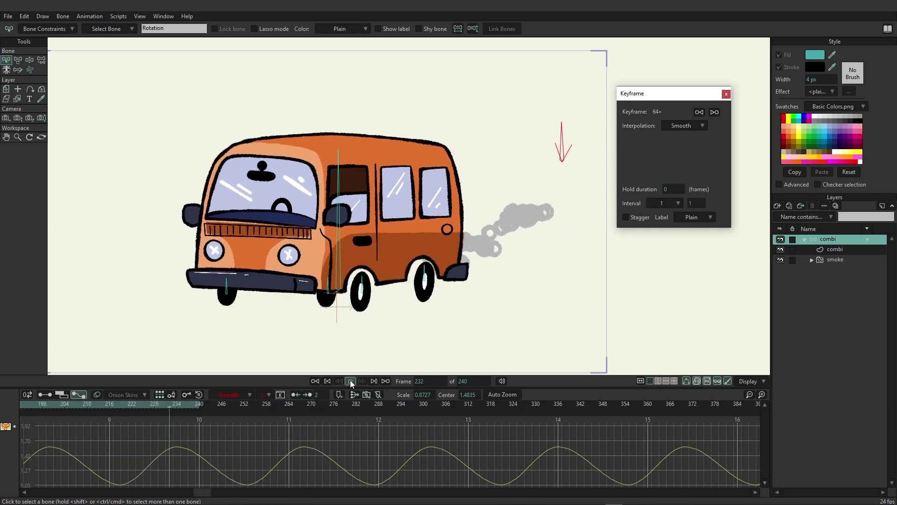
left_click(351, 381)
- Set the frame 64 keyframe's interval to 2 and play the animation from frame 63
left_click_drag(209, 492, 65, 482)
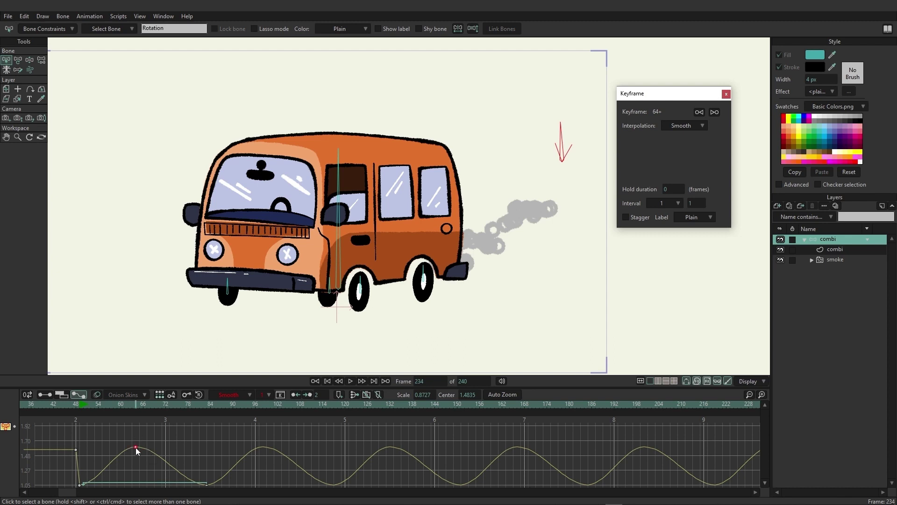
left_click(264, 395)
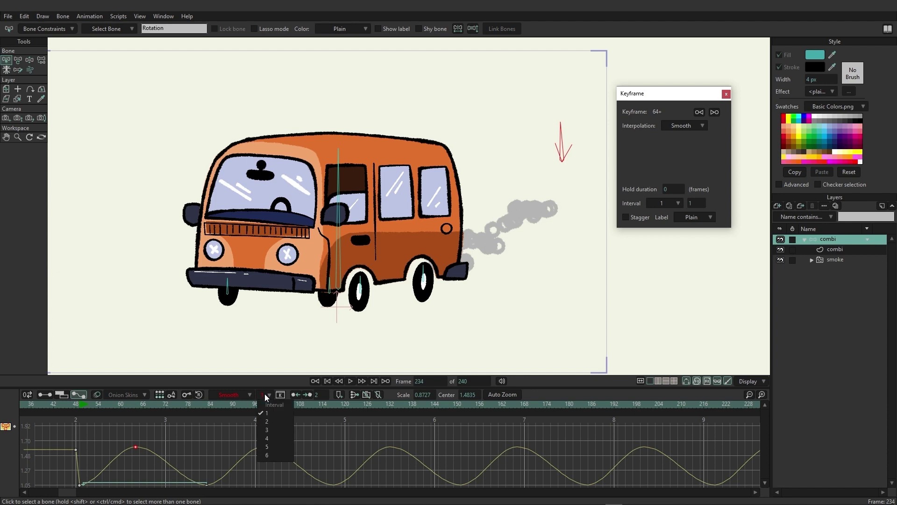
left_click(270, 424)
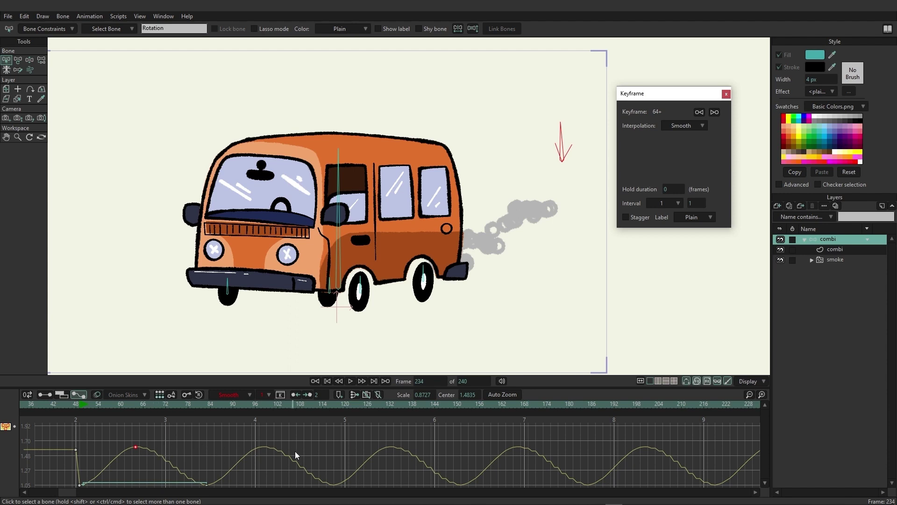
left_click(133, 402)
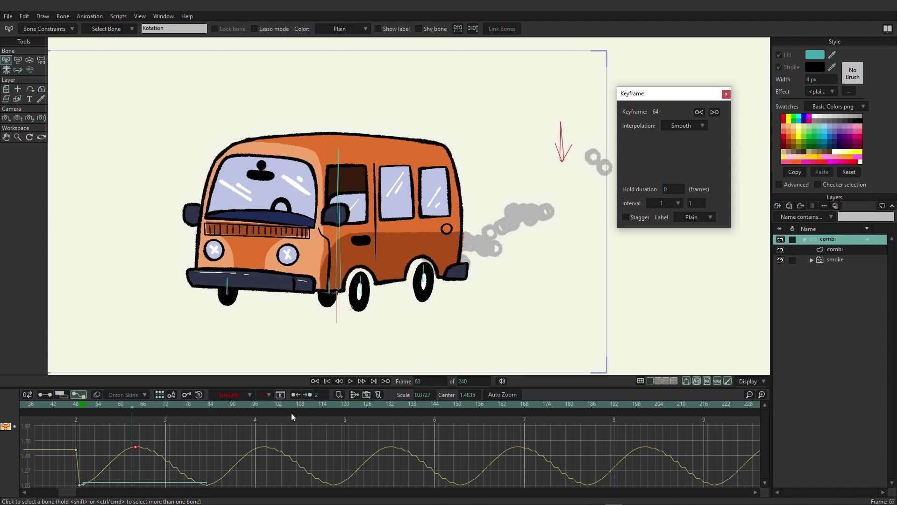
left_click(350, 381)
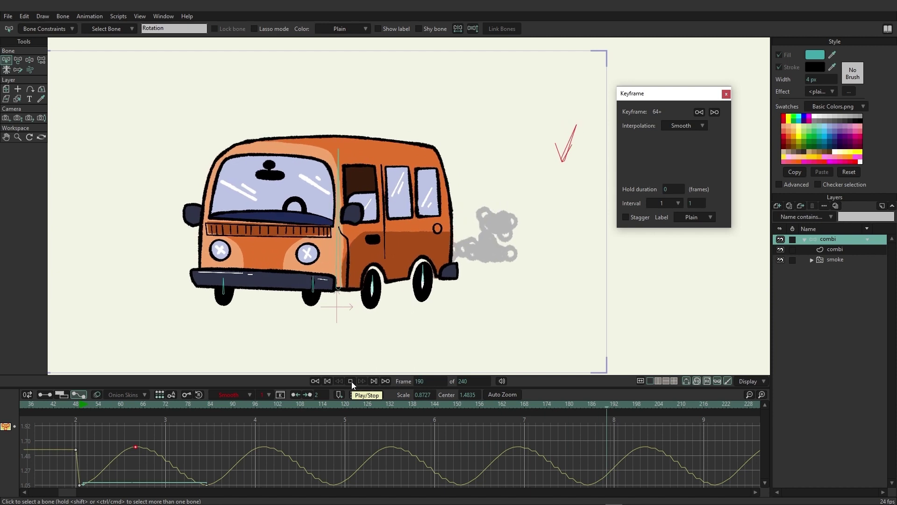
- Set the frame 64 keyframe's interval to 3 and play the animation from that frame to preview it
left_click(352, 382)
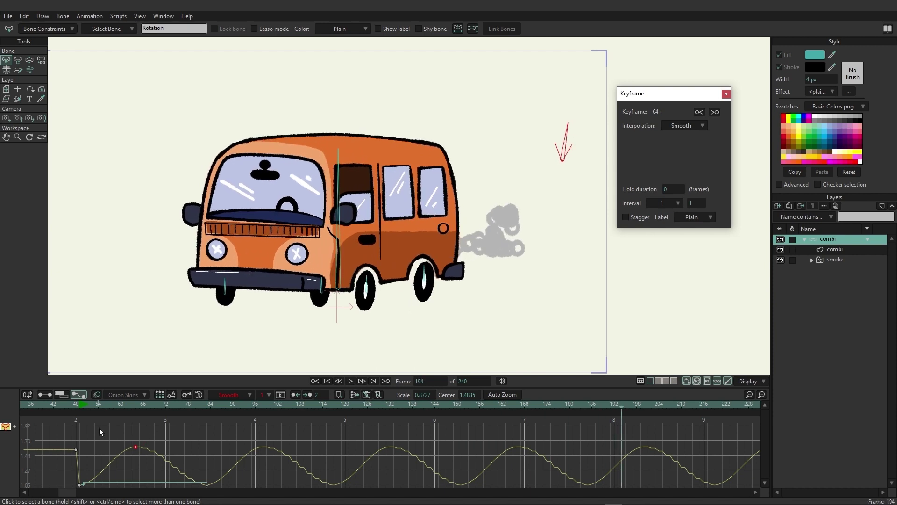
left_click(136, 404)
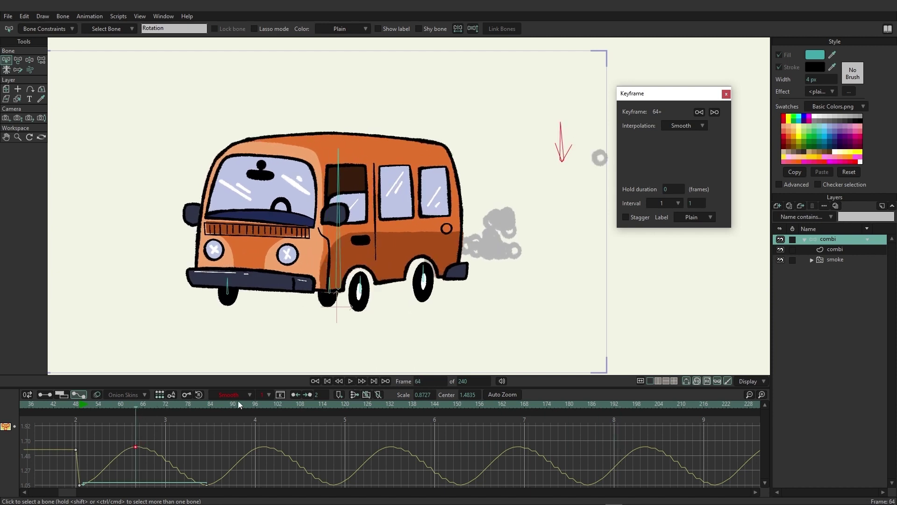
left_click(268, 395)
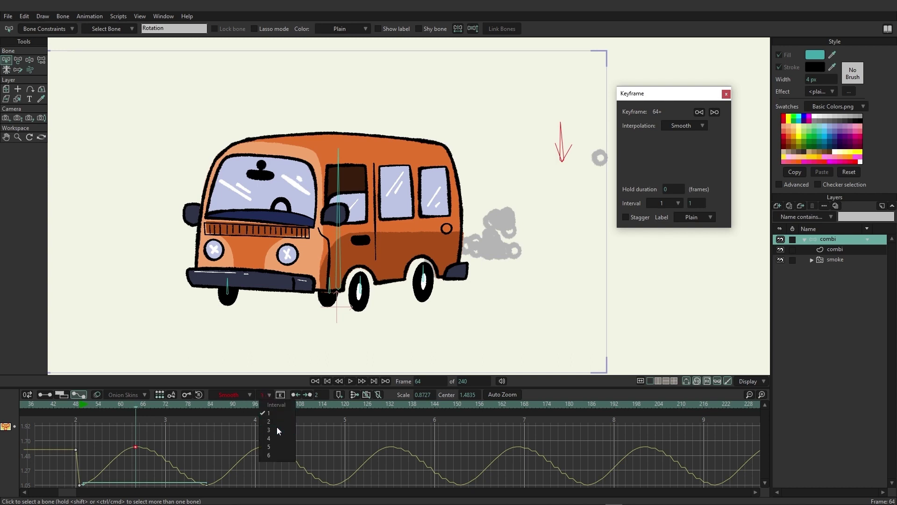
left_click(277, 429)
left_click(350, 381)
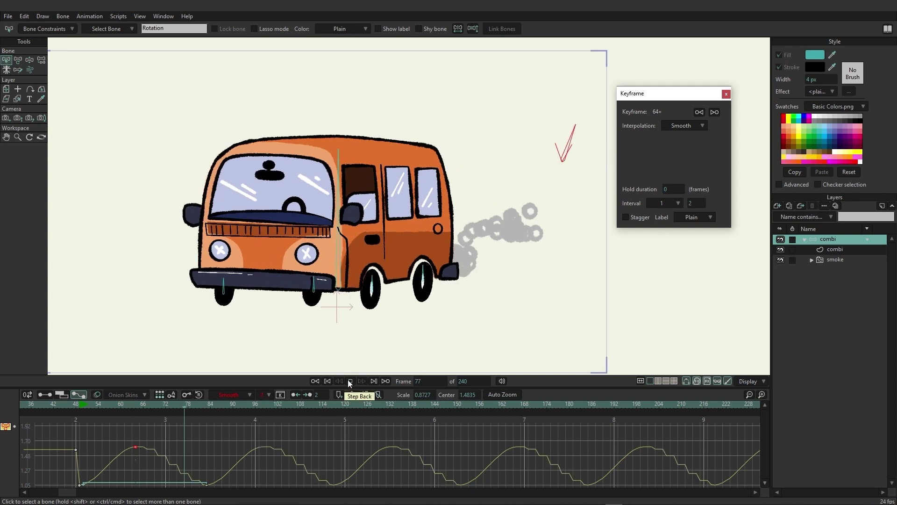
left_click(350, 381)
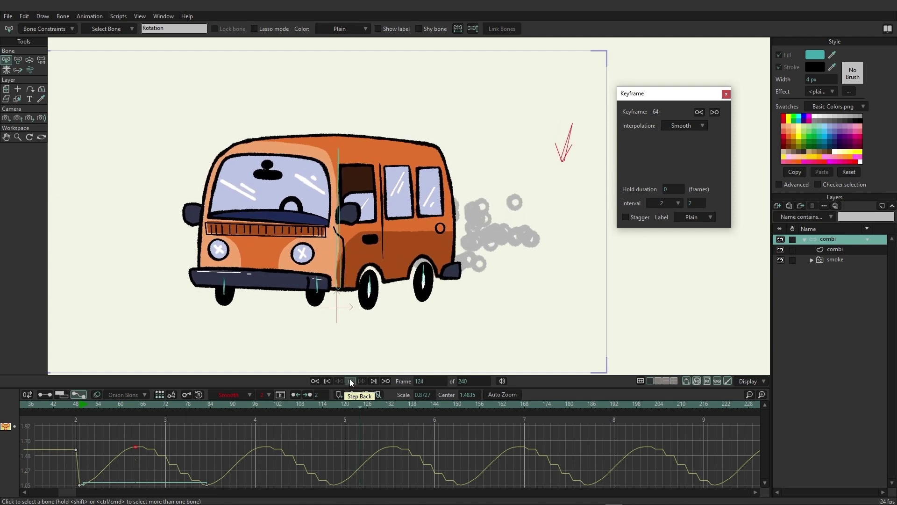
- Set the frame 49 keyframe's interval to 3 as well and play the animation from frame 50
left_click(81, 484)
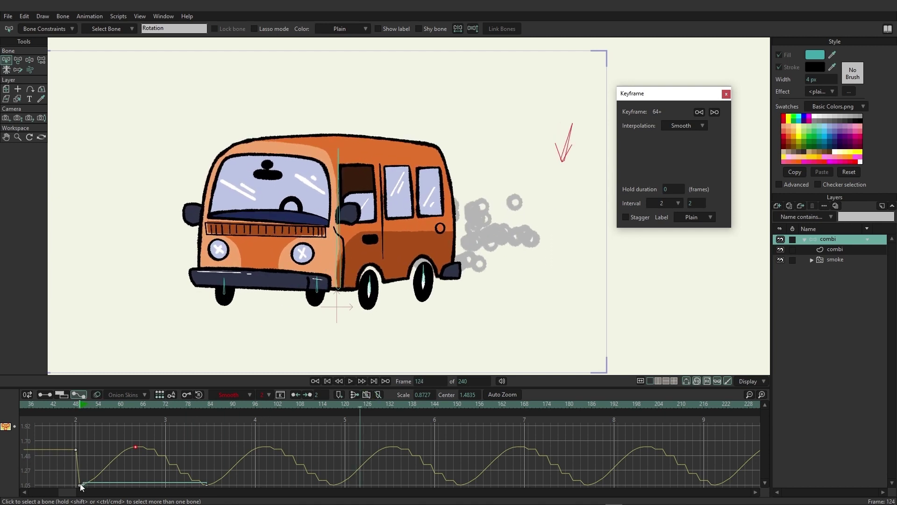
left_click(269, 396)
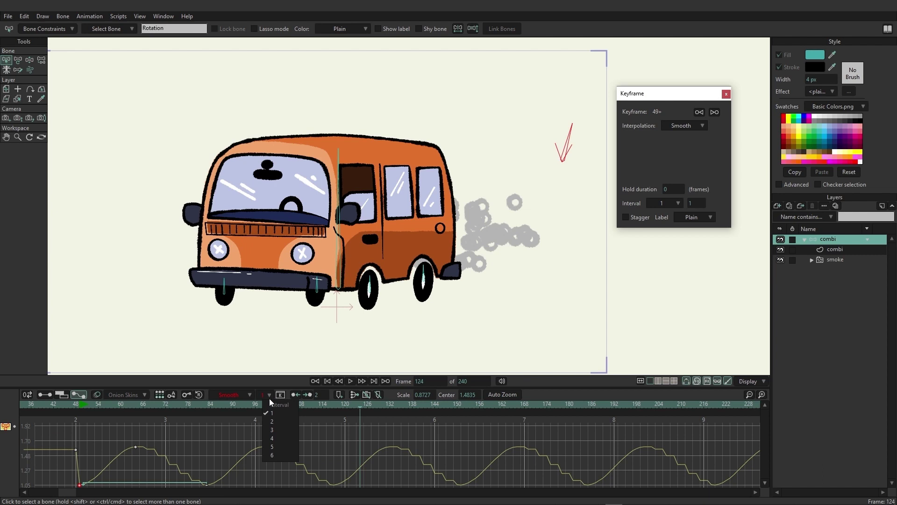
left_click(272, 430)
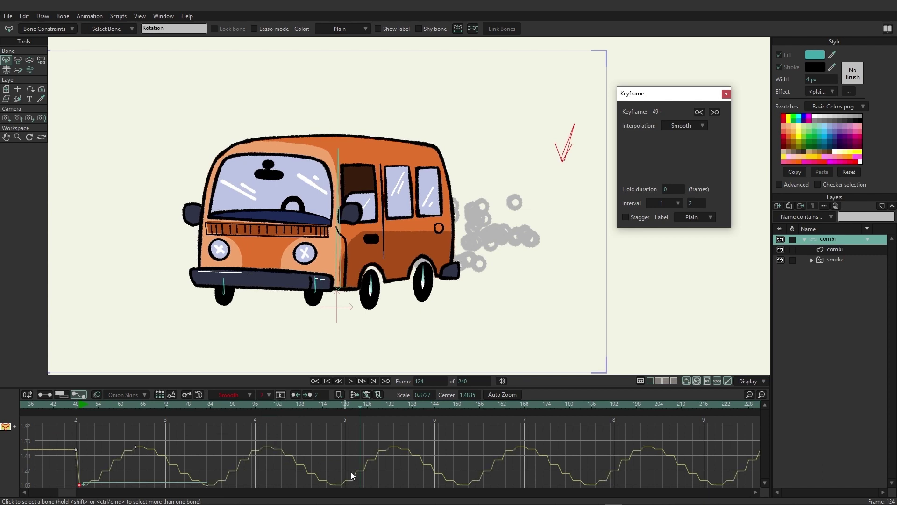
left_click(87, 404)
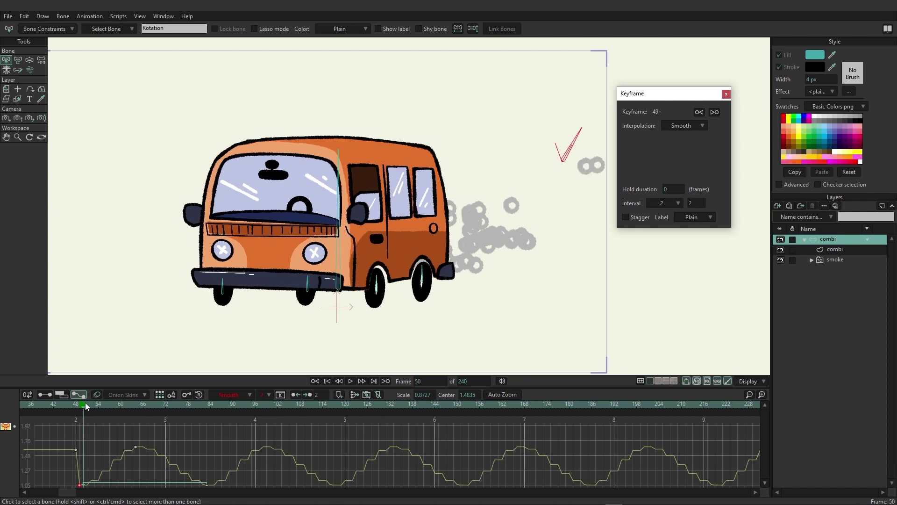
left_click(350, 381)
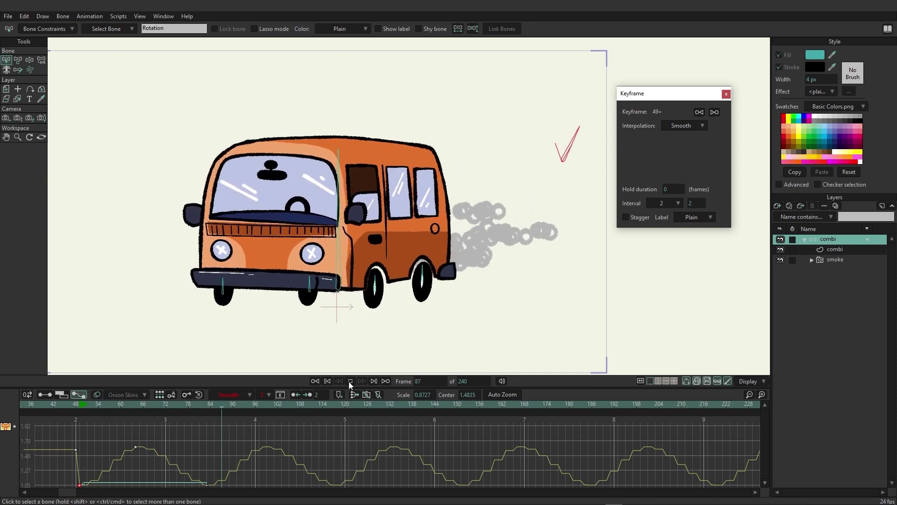
left_click(350, 381)
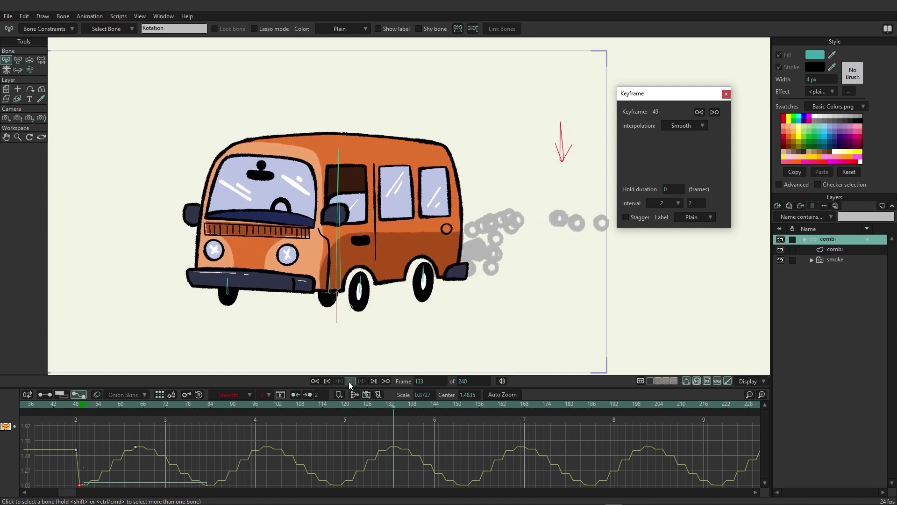
- Track the camera forward toward the van at frame 144, to a Z position of about 2.29
left_click(9, 119)
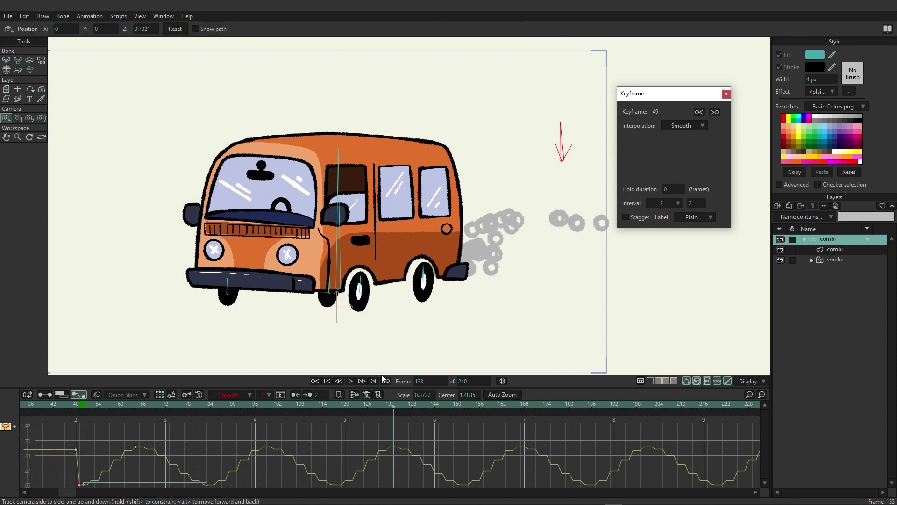
left_click(436, 404)
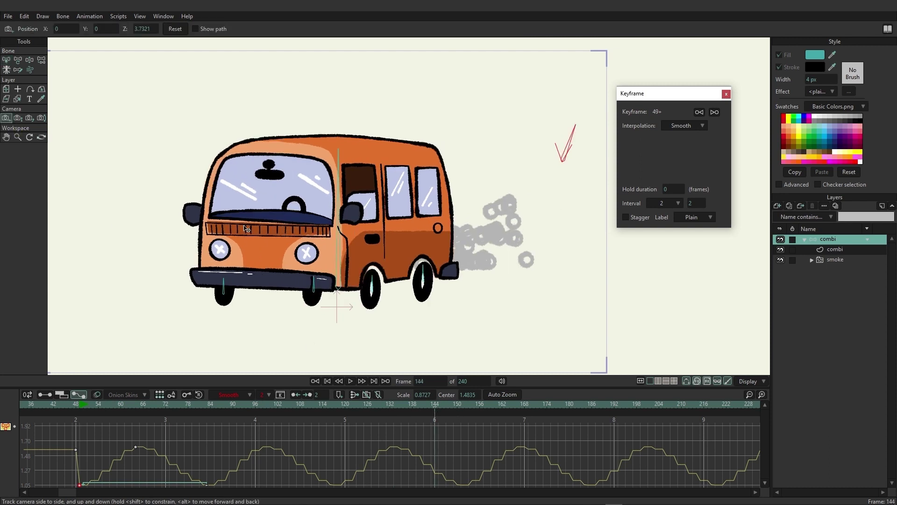
left_click_drag(370, 256, 594, 311)
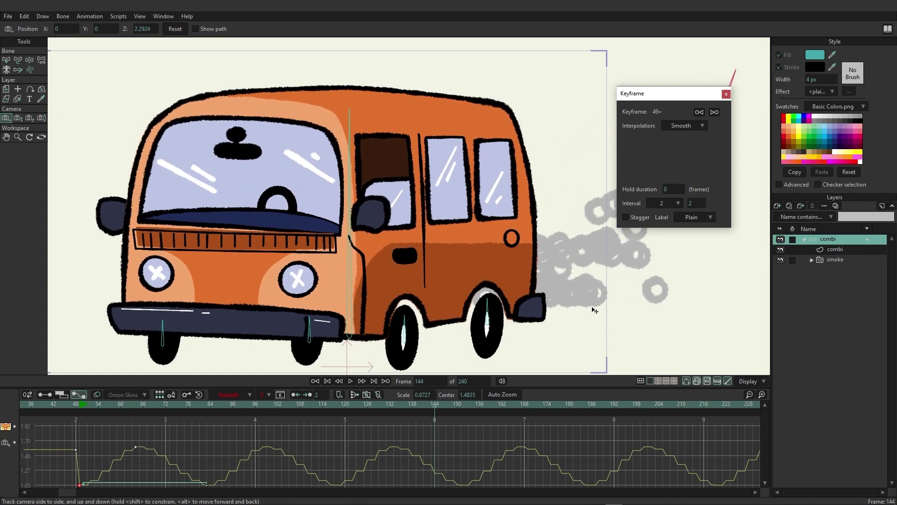
- Show the camera tracking curve in the Motion Graph and preview the camera move from around frame 50
left_click(6, 443)
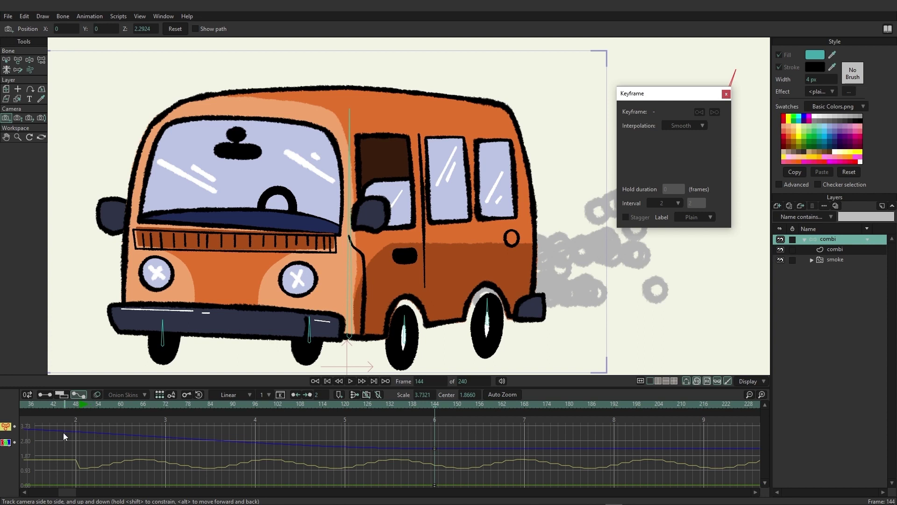
left_click(85, 405)
left_click(351, 381)
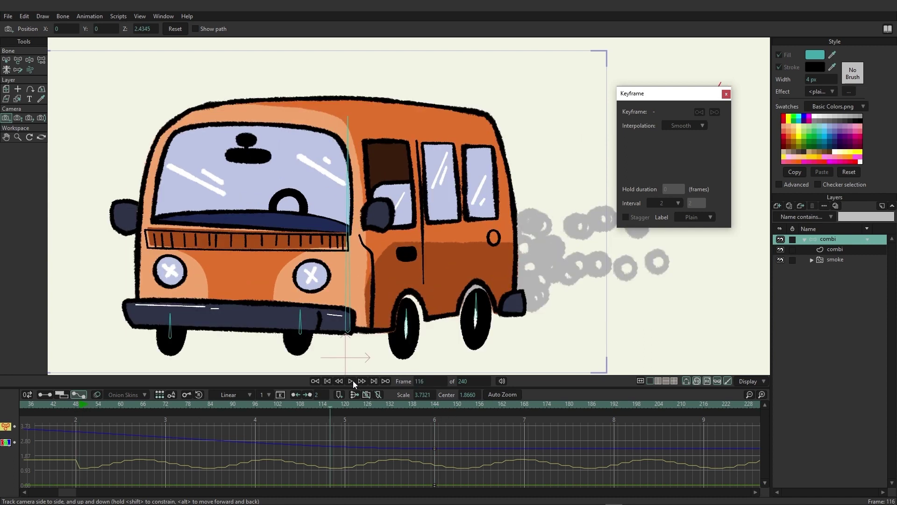